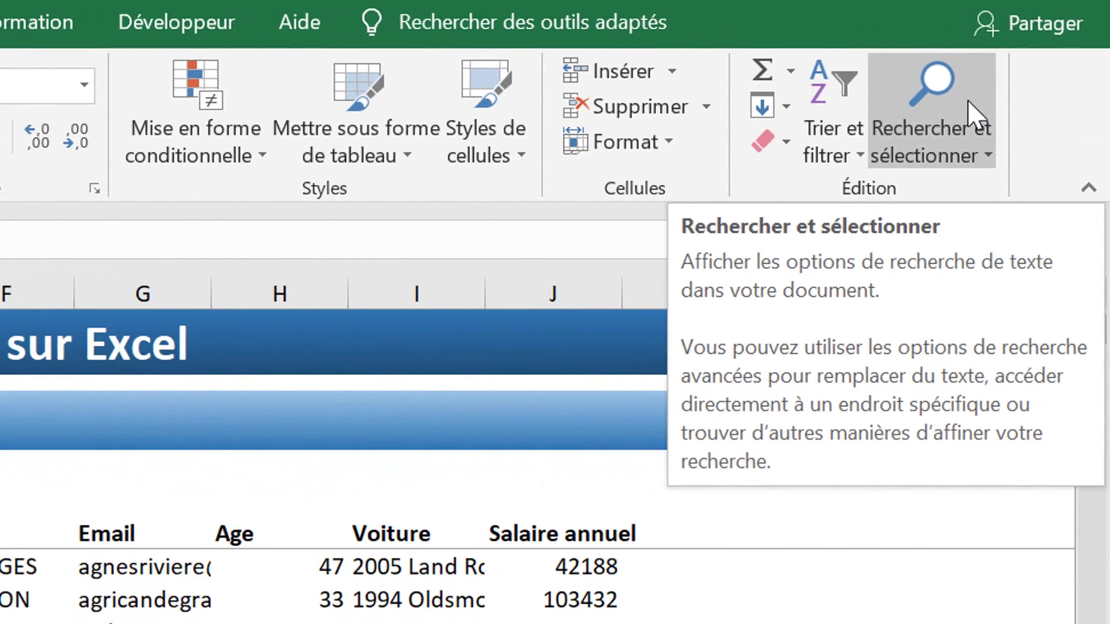
Step: Open Rechercher et remplacer, close it, then reopen it with Ctrl+F from the TOULON cell
left_click(968, 104)
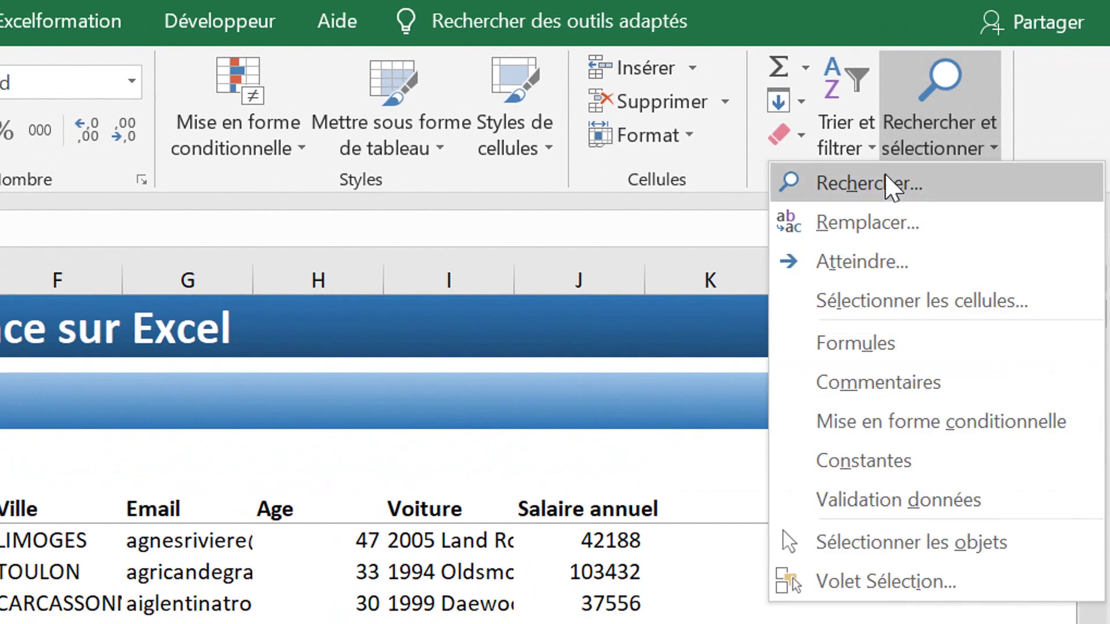
left_click(885, 179)
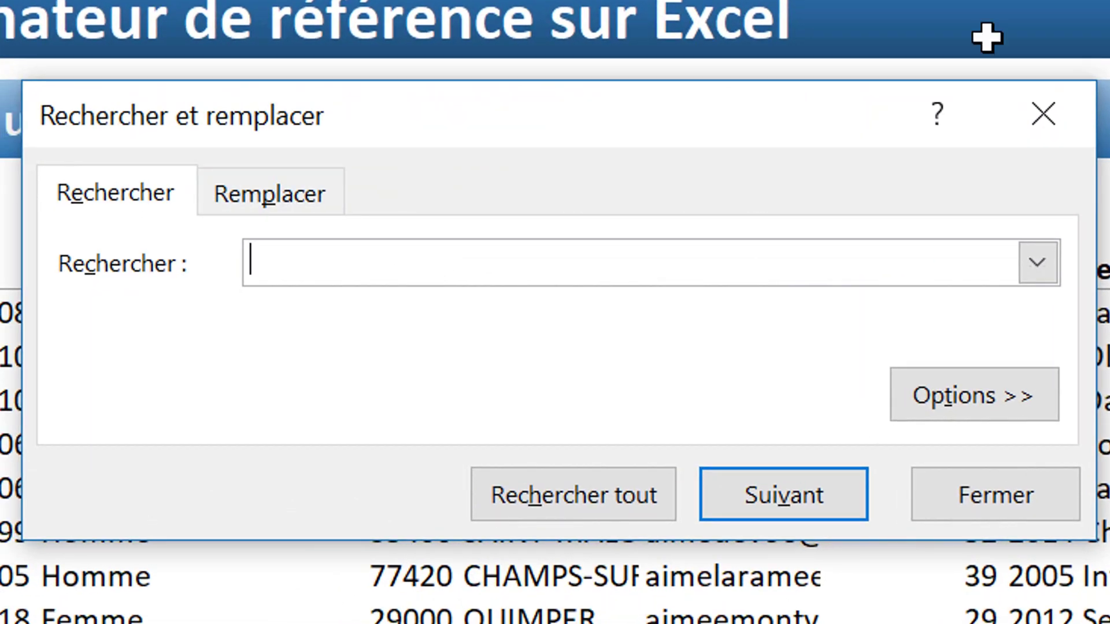
left_click(1049, 121)
left_click(458, 346)
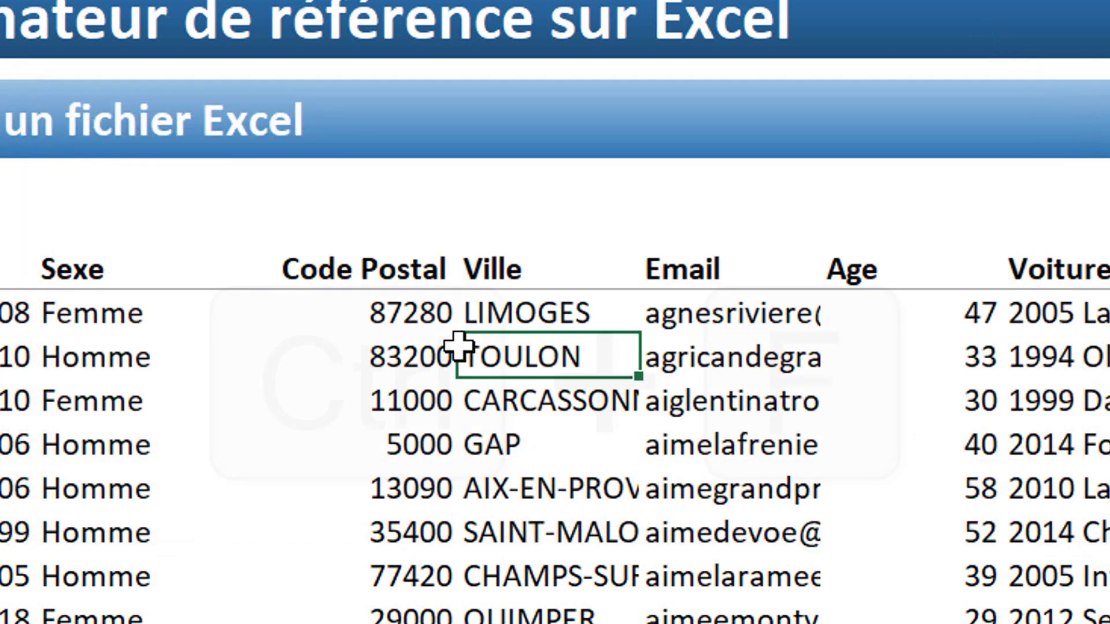
key("ctrl+f")
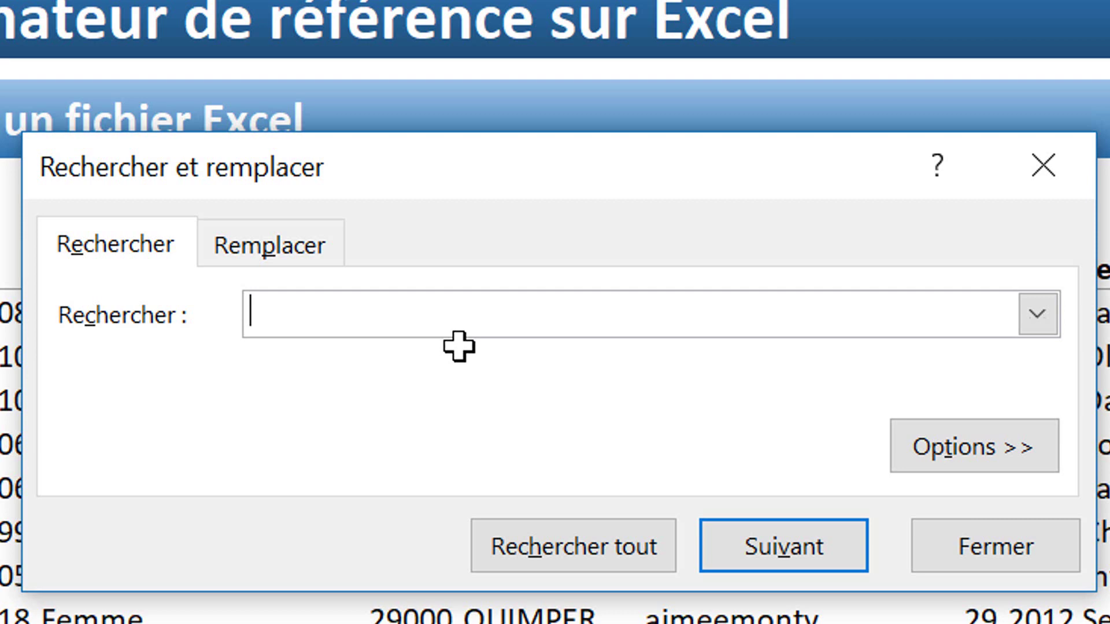
Step: Search for 'paris' and step through the PARIS city matches to a Pariseau entry
type("par")
type("is")
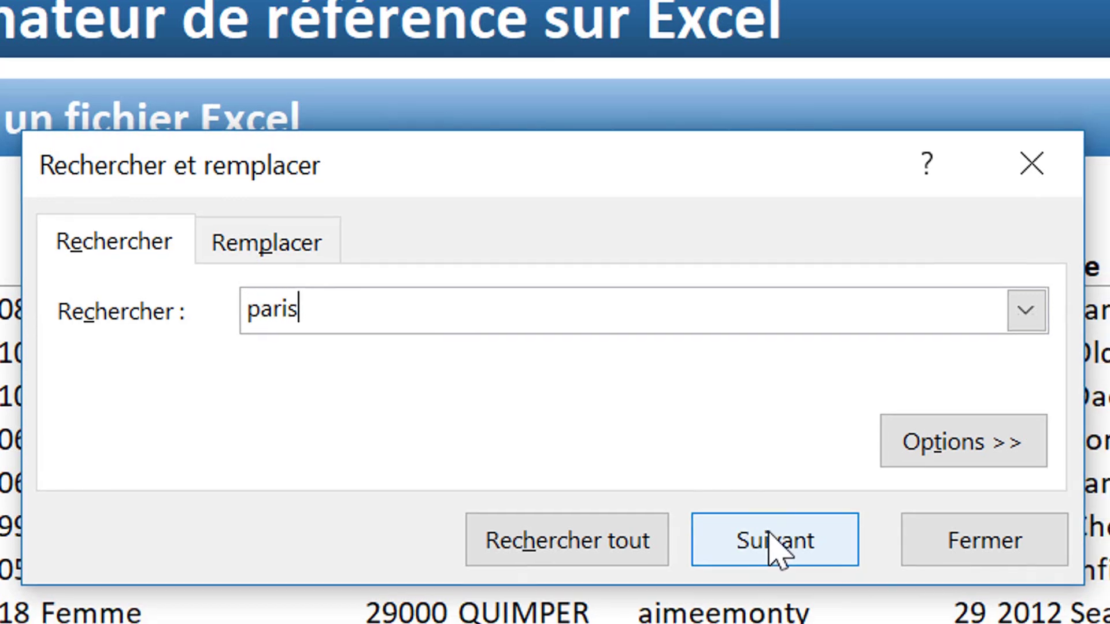
left_click(781, 547)
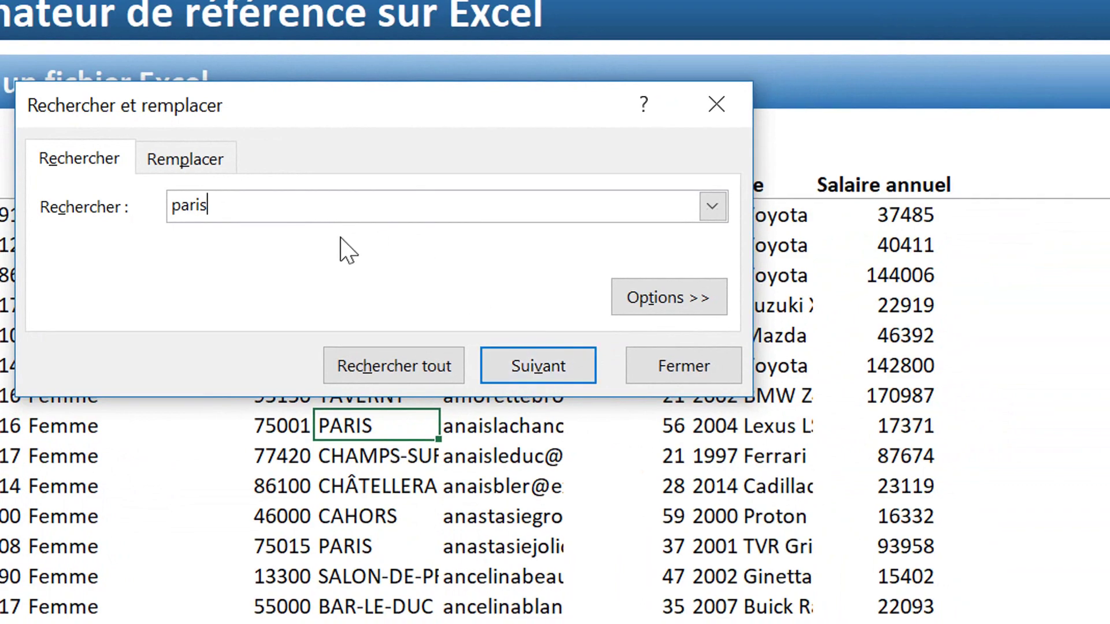
left_click_drag(374, 121, 762, 195)
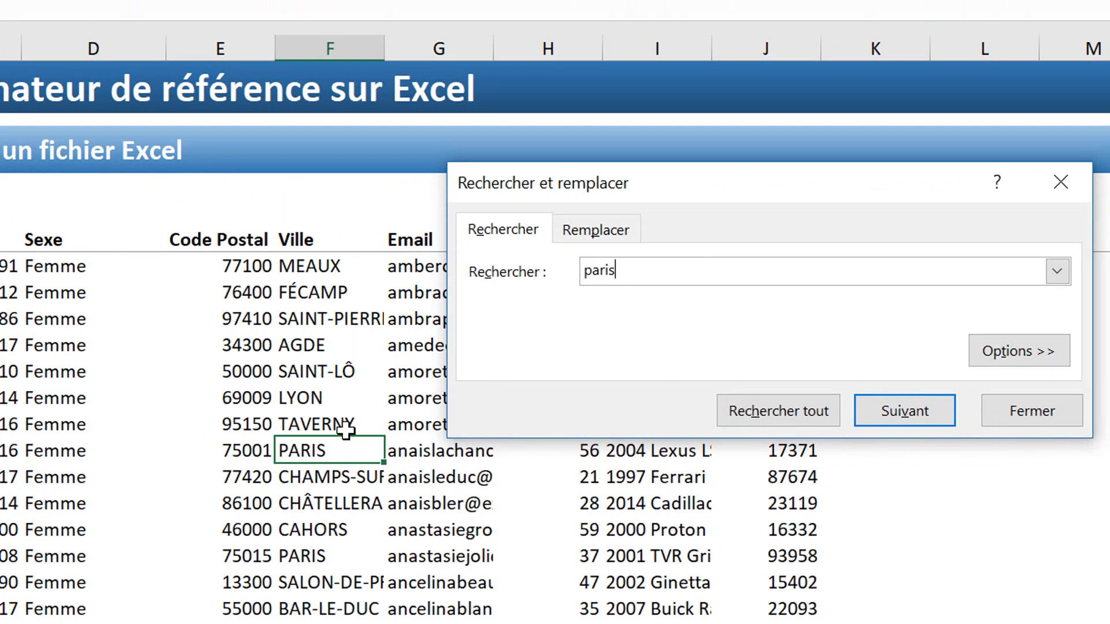
left_click(905, 414)
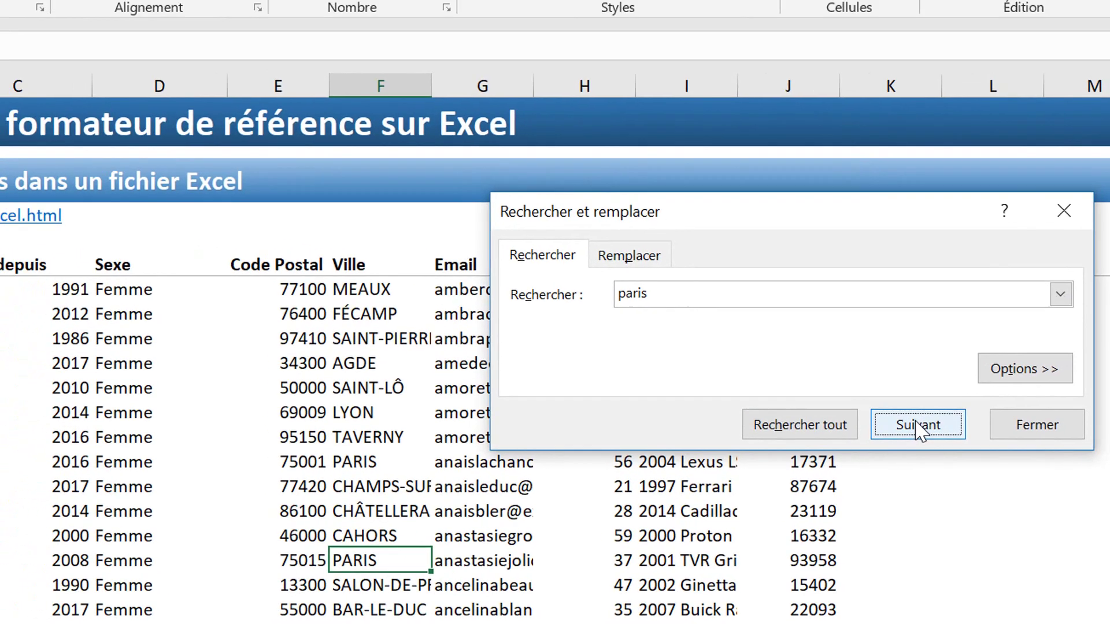
left_click(919, 429)
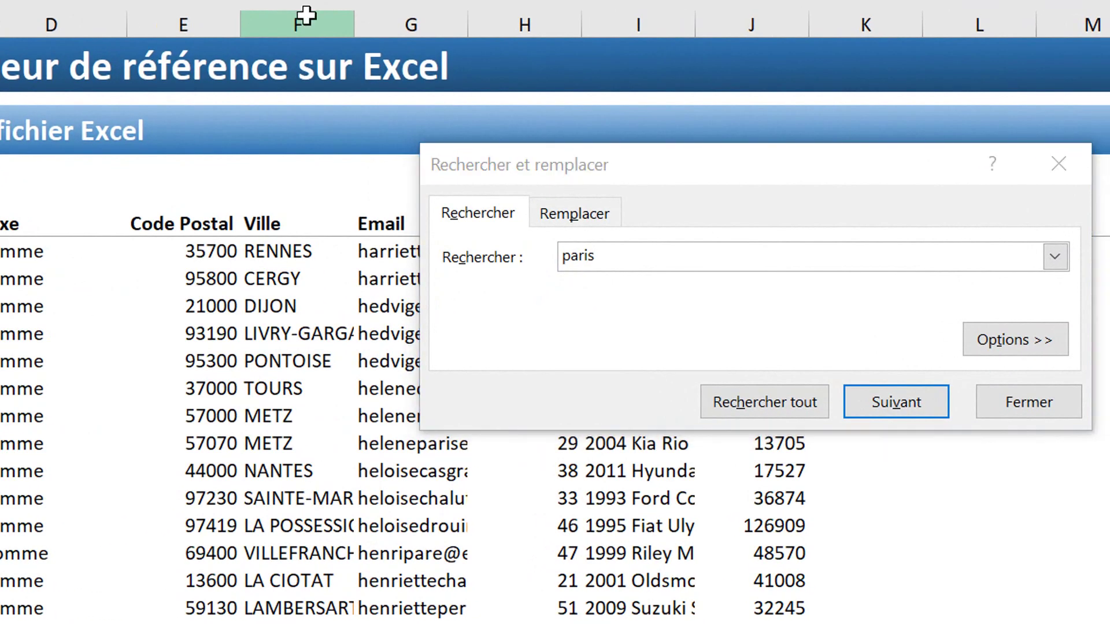
Step: Confine the paris search to column F and cycle its PARIS cells to the 75016 row
left_click(306, 9)
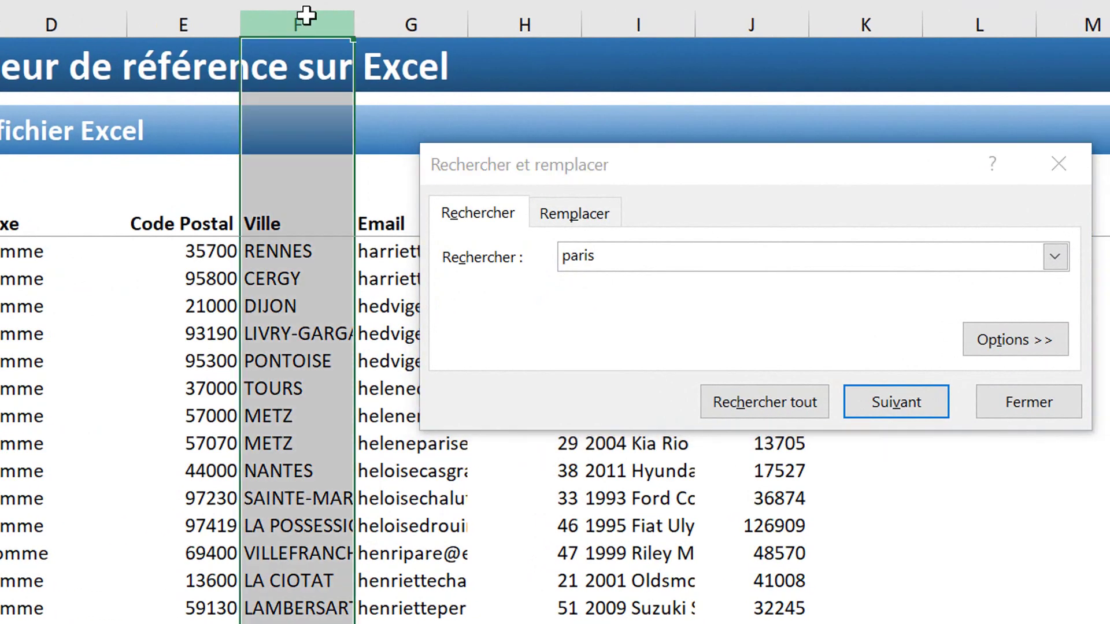
left_click(913, 408)
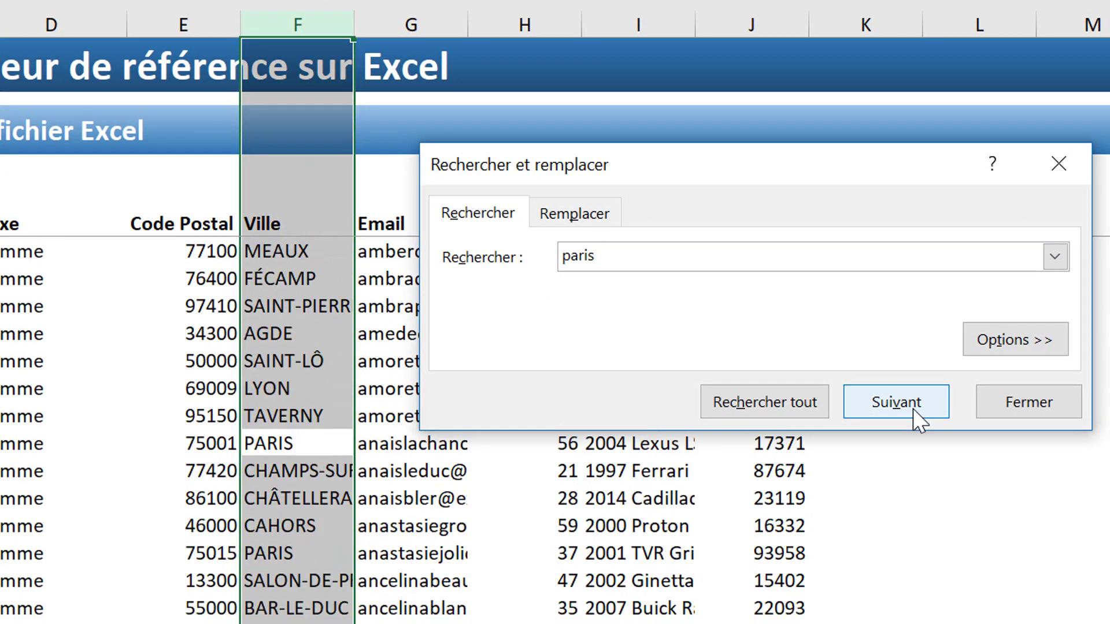
left_click(913, 408)
left_click(913, 408)
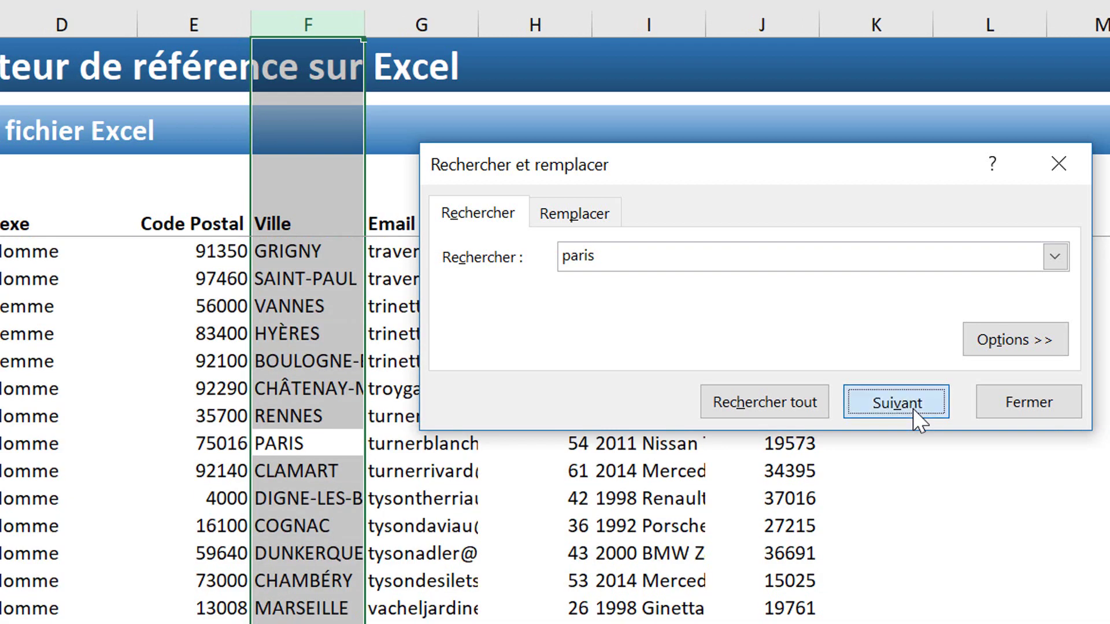
left_click(913, 408)
left_click(913, 408)
left_click(913, 408)
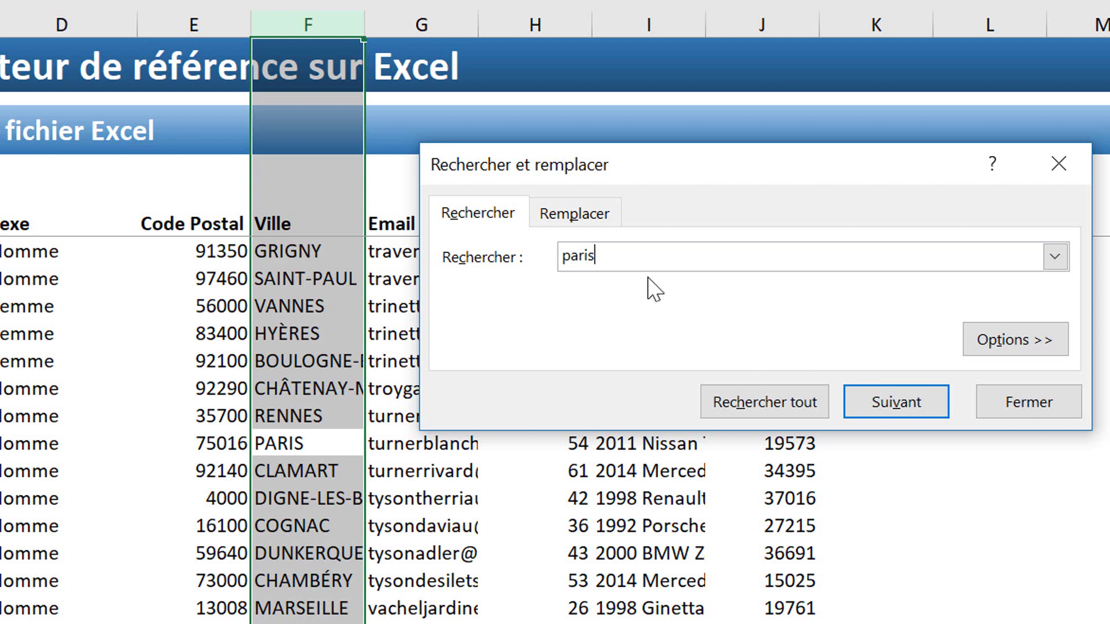
Step: List all matches ($F$82, $F$86, $F$1337) with addresses and values, then jump to F86 and F1337
left_click(761, 395)
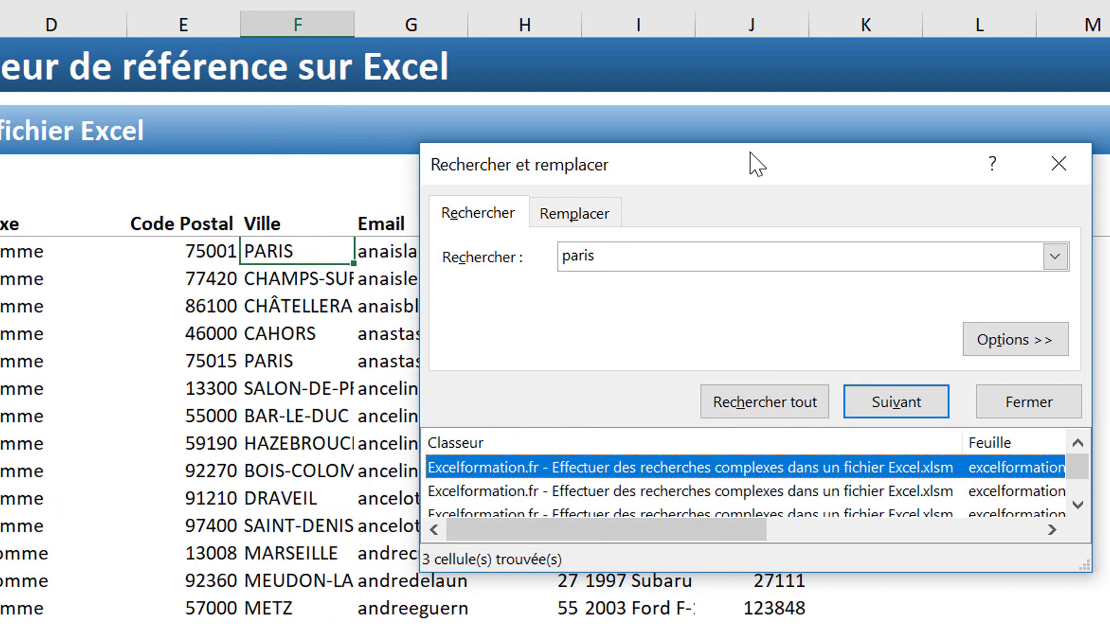
left_click_drag(750, 153, 720, 22)
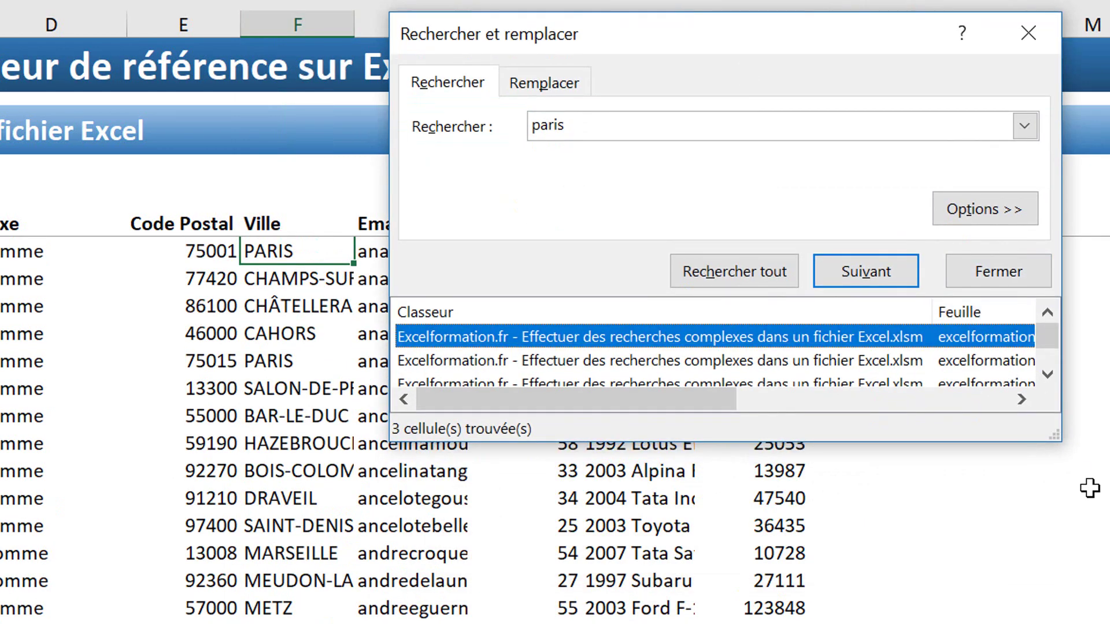
left_click_drag(1051, 440, 1084, 601)
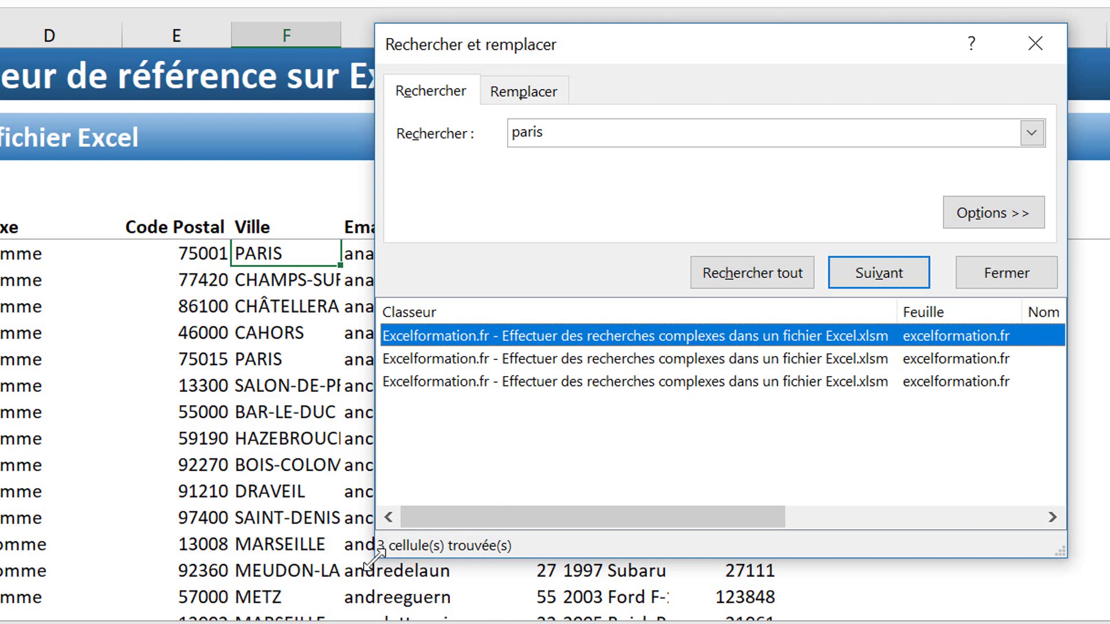
mouse_move(372, 558)
left_mouse_down()
mouse_move(260, 565)
mouse_move(6, 532)
left_mouse_up()
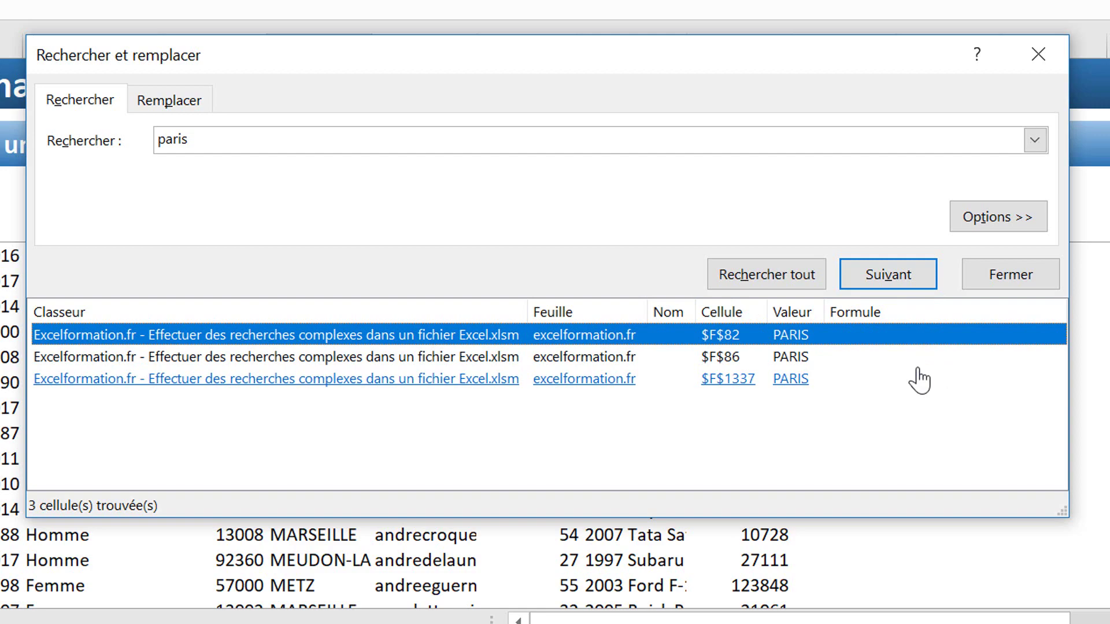
left_click(509, 358)
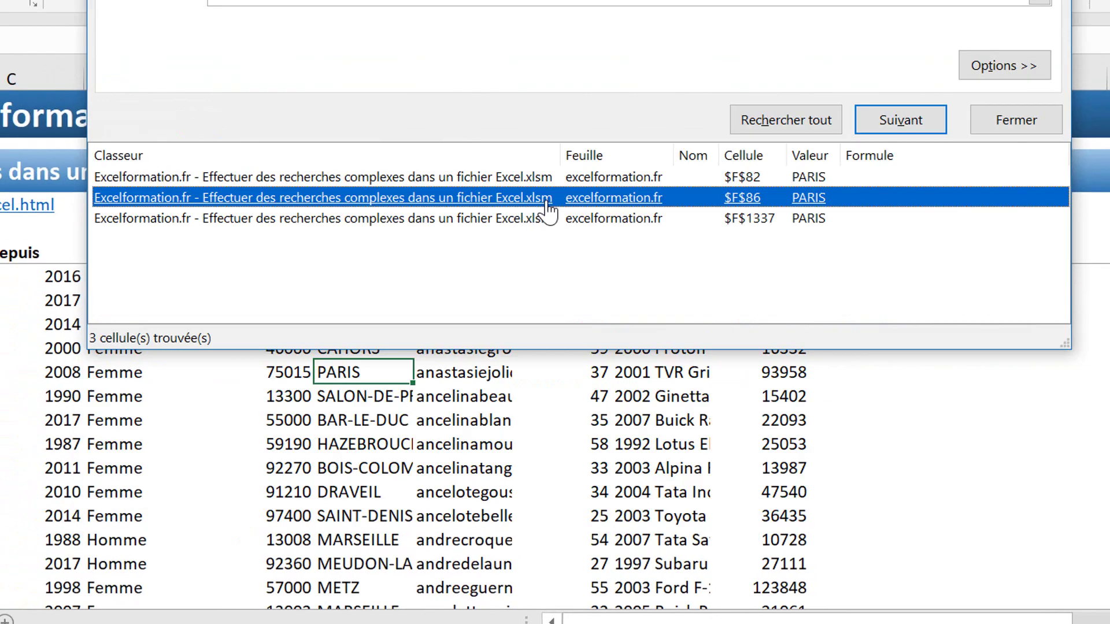
left_click(575, 282)
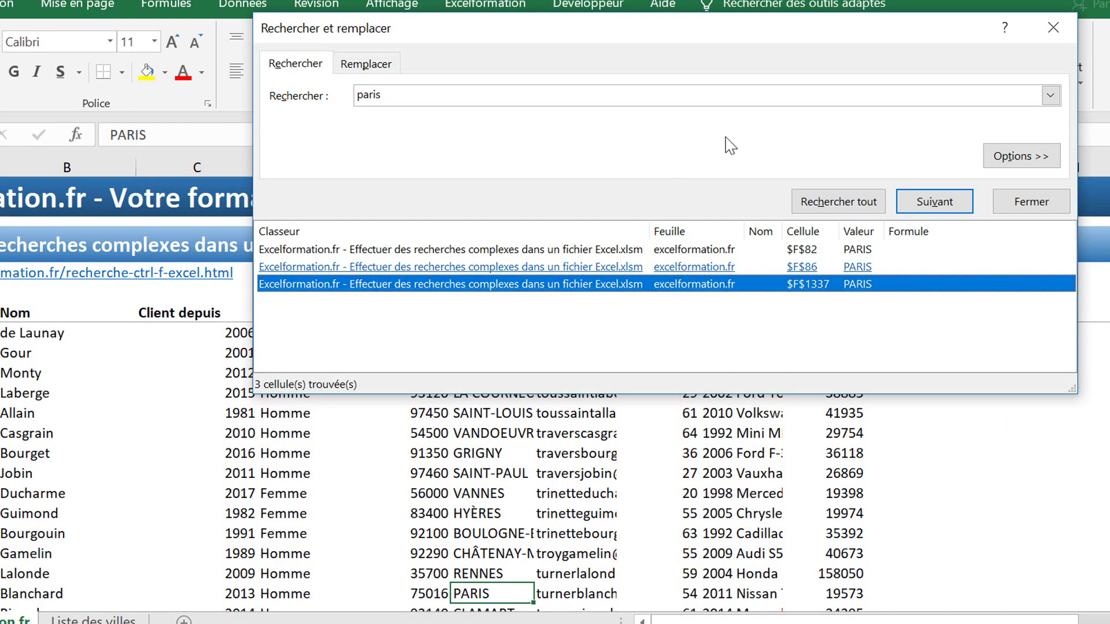
Step: Search the whole Classeur for paris, finding 8 cells including Liste des villes $A$75, then revert to Feuille
left_click(1012, 159)
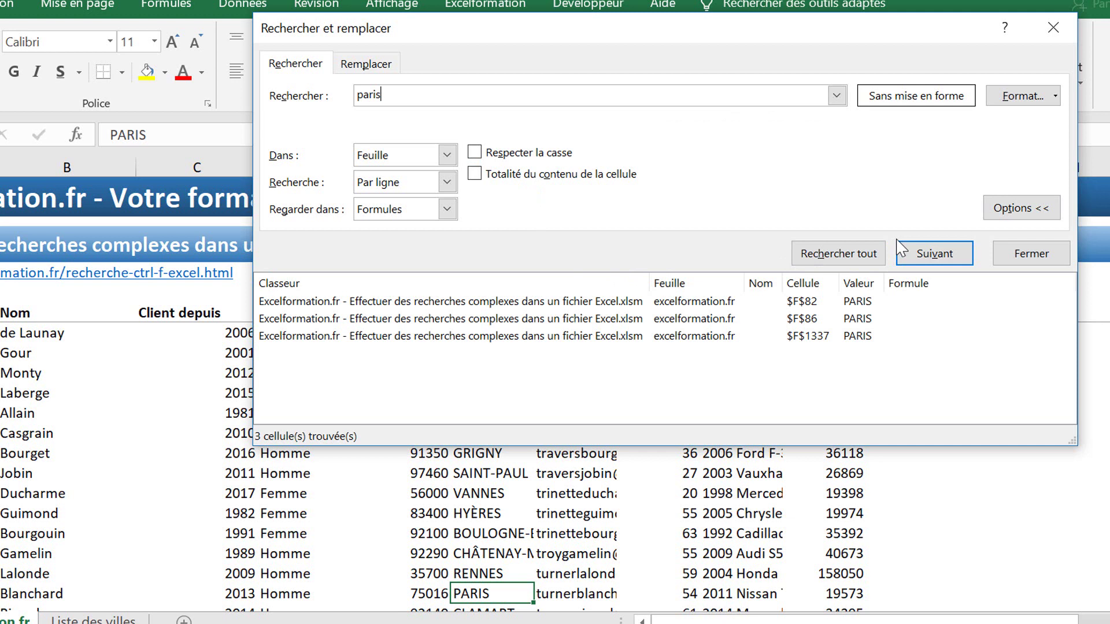
left_click(447, 155)
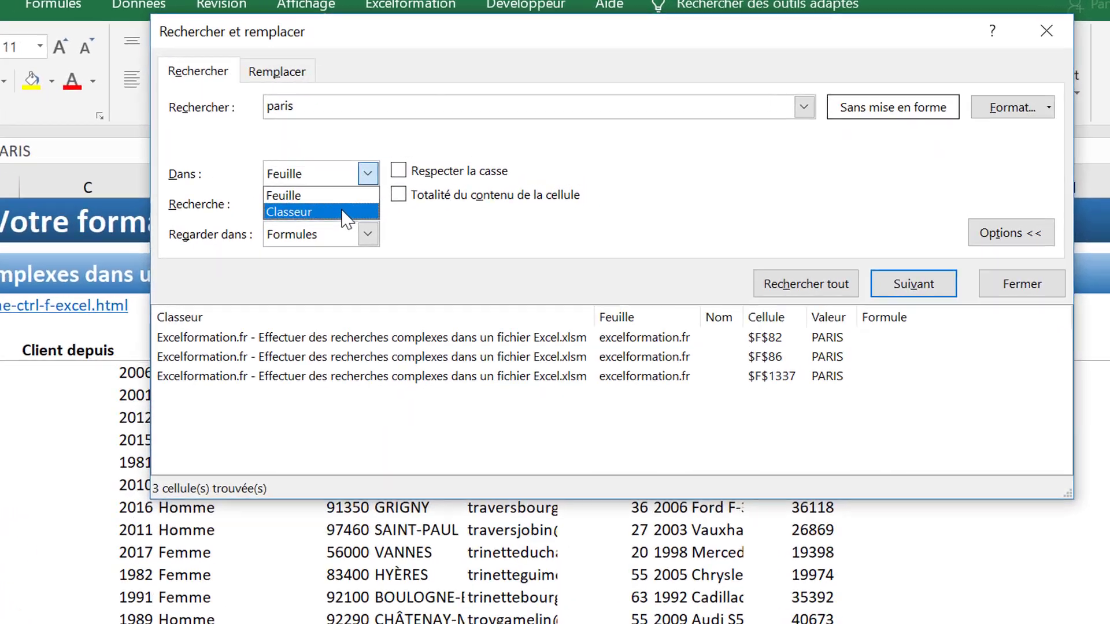
left_click(346, 213)
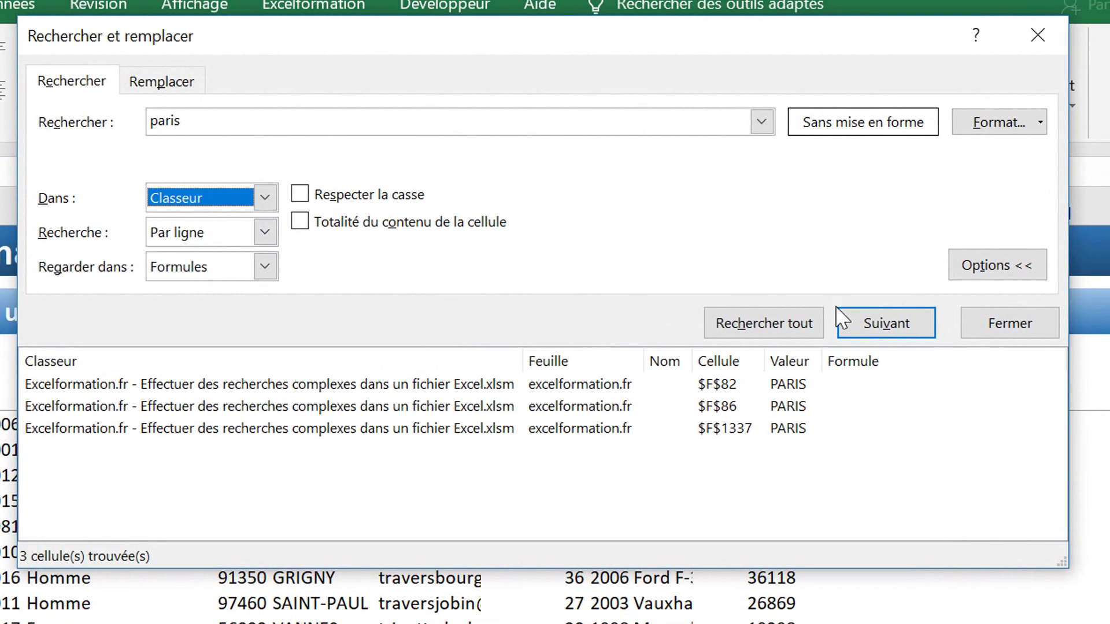
left_click(747, 329)
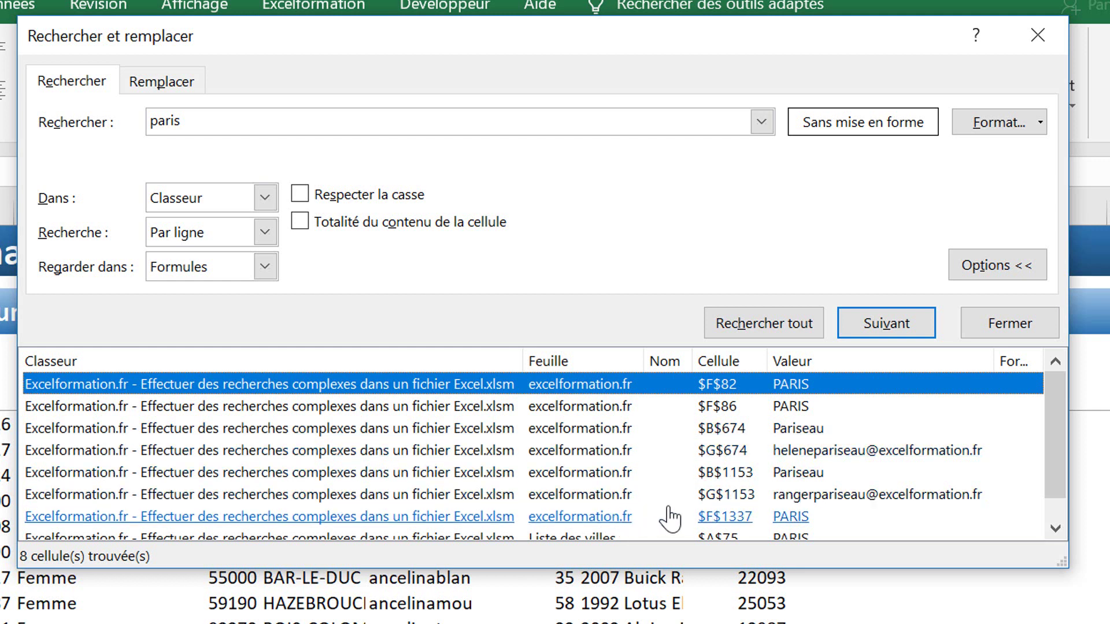
scroll(671, 518, "down", 1)
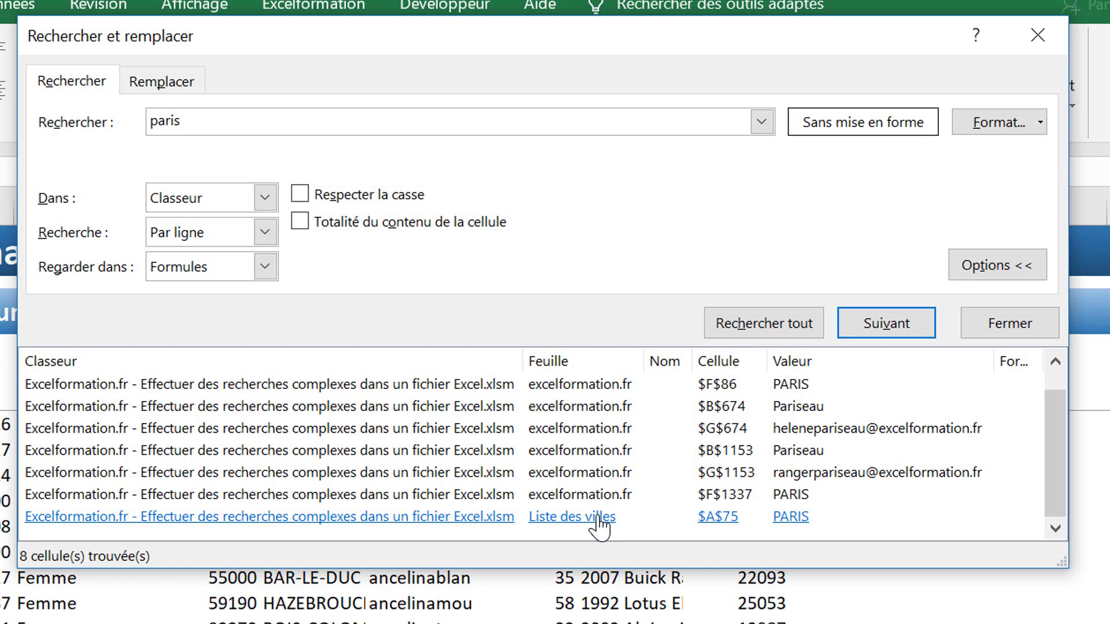
left_click(265, 197)
left_click(228, 223)
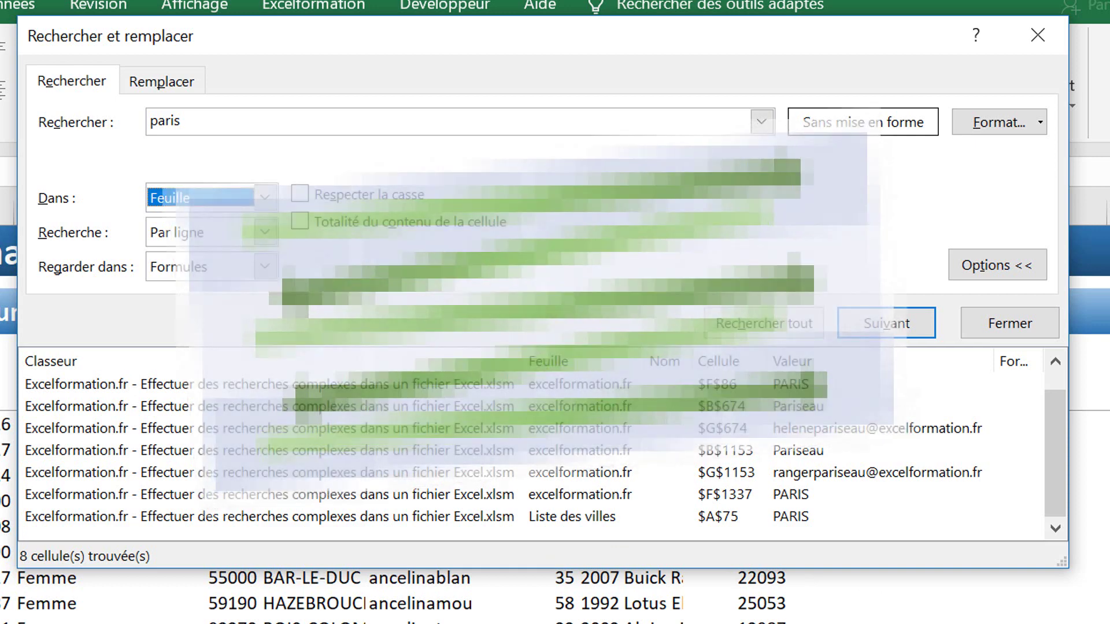
Step: Try Par colonne search order with a find-all rerun, then set Recherche to Par ligne
left_click(264, 232)
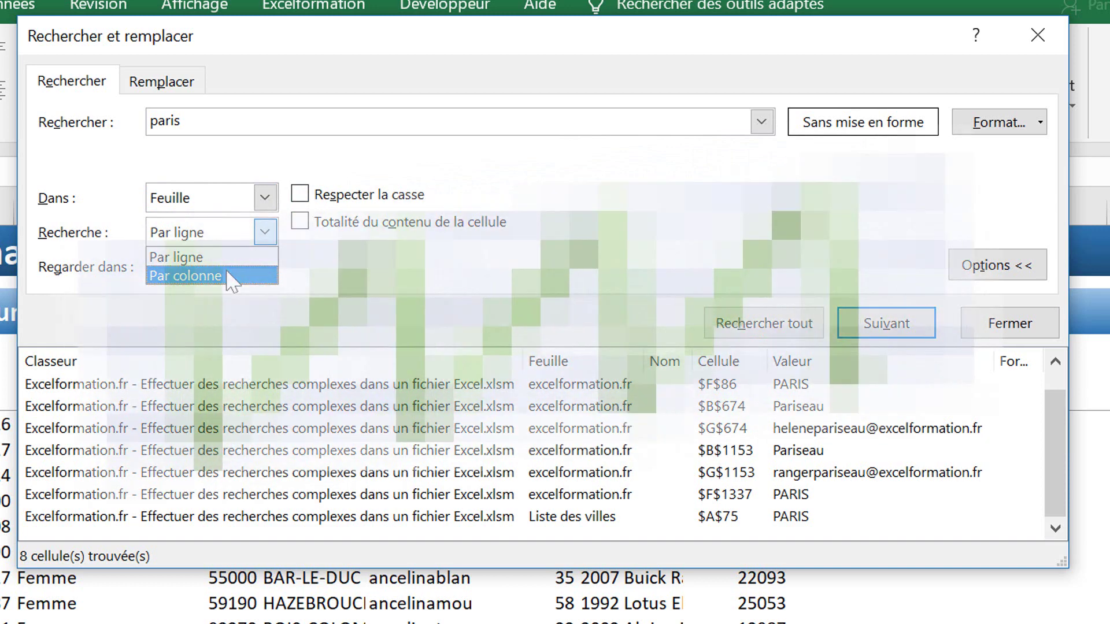
left_click(226, 269)
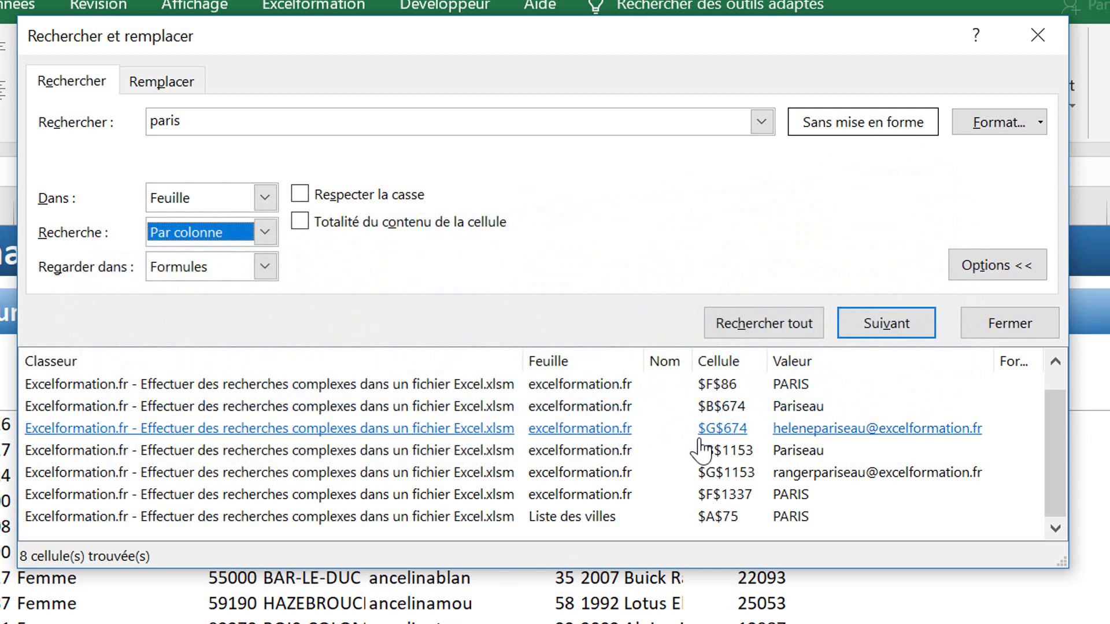
left_click(775, 324)
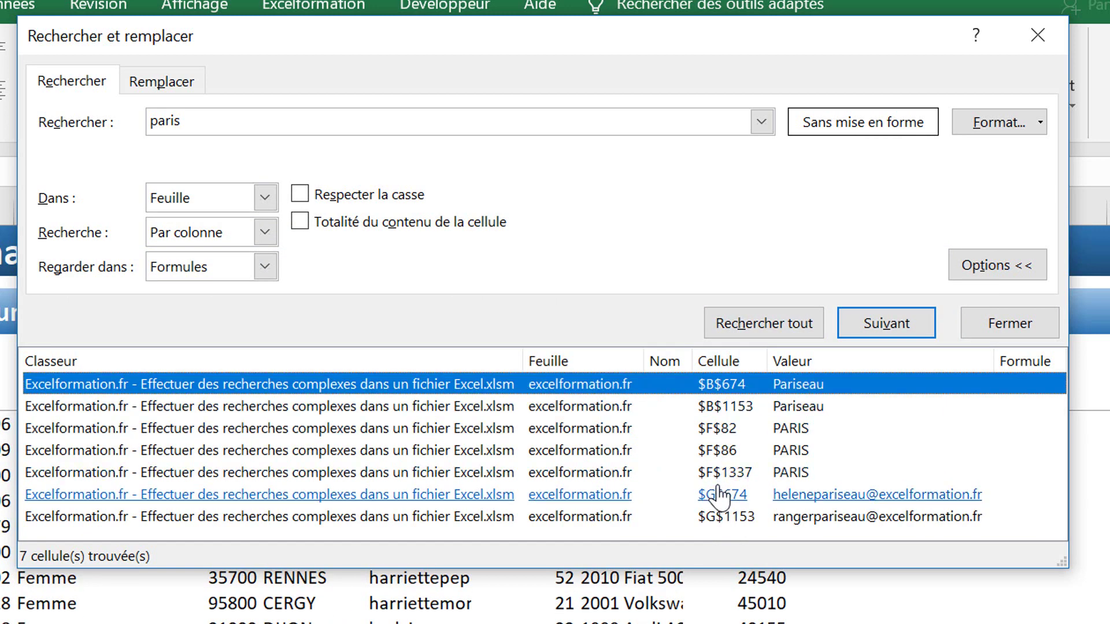
left_click(264, 232)
left_click(200, 248)
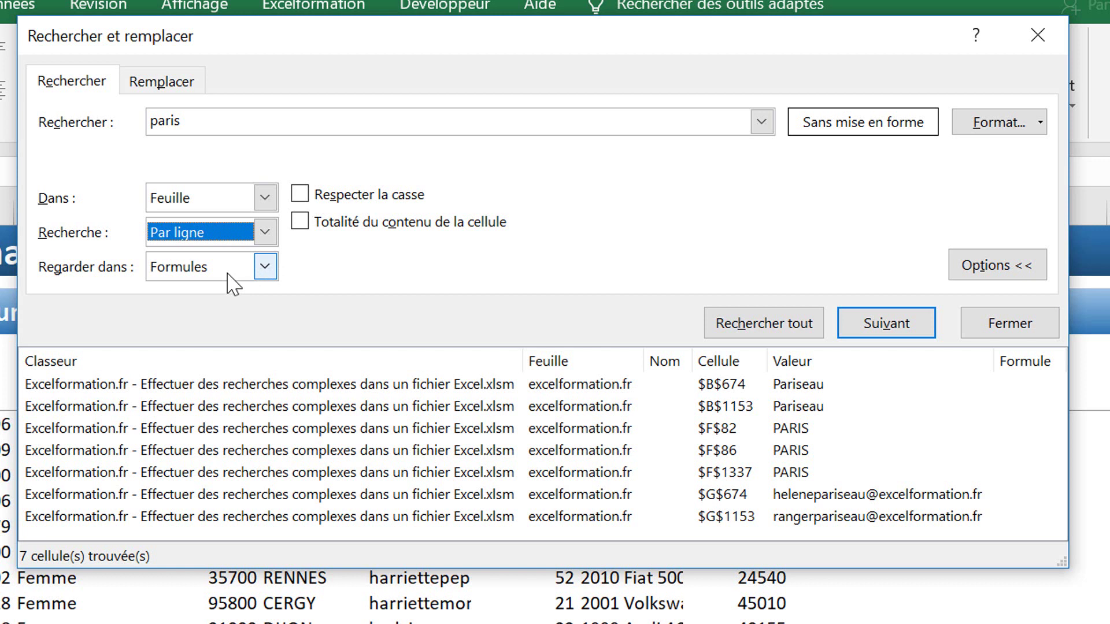
Step: Enter =NB.SI(F6:F1429;"PARIS") in an empty column J cell, returning 3
left_click_drag(713, 50, 529, 440)
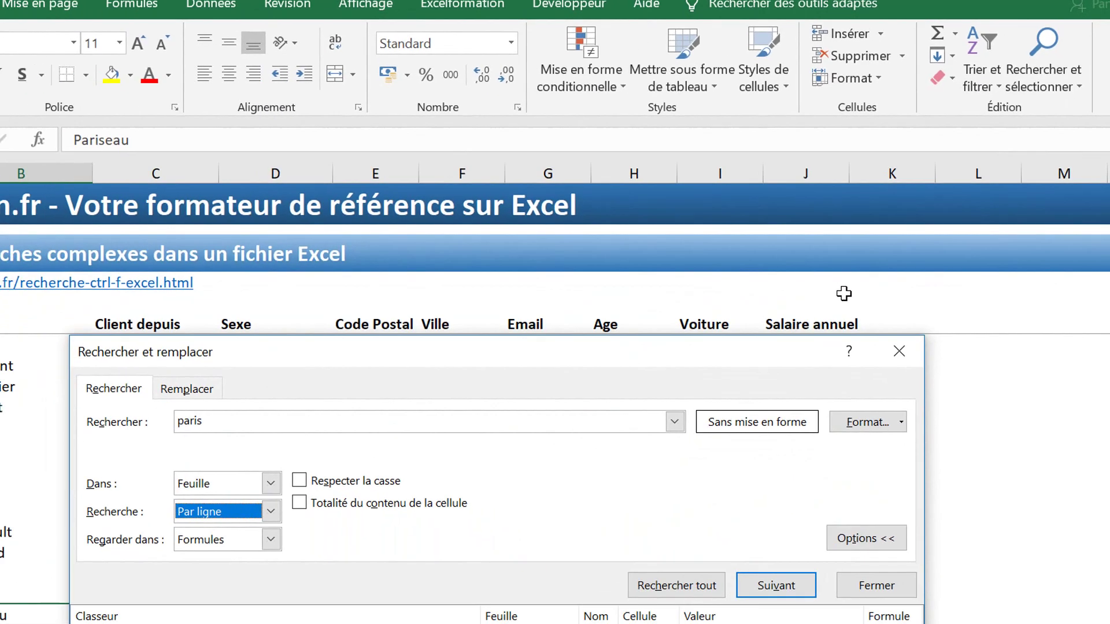
left_click(784, 346)
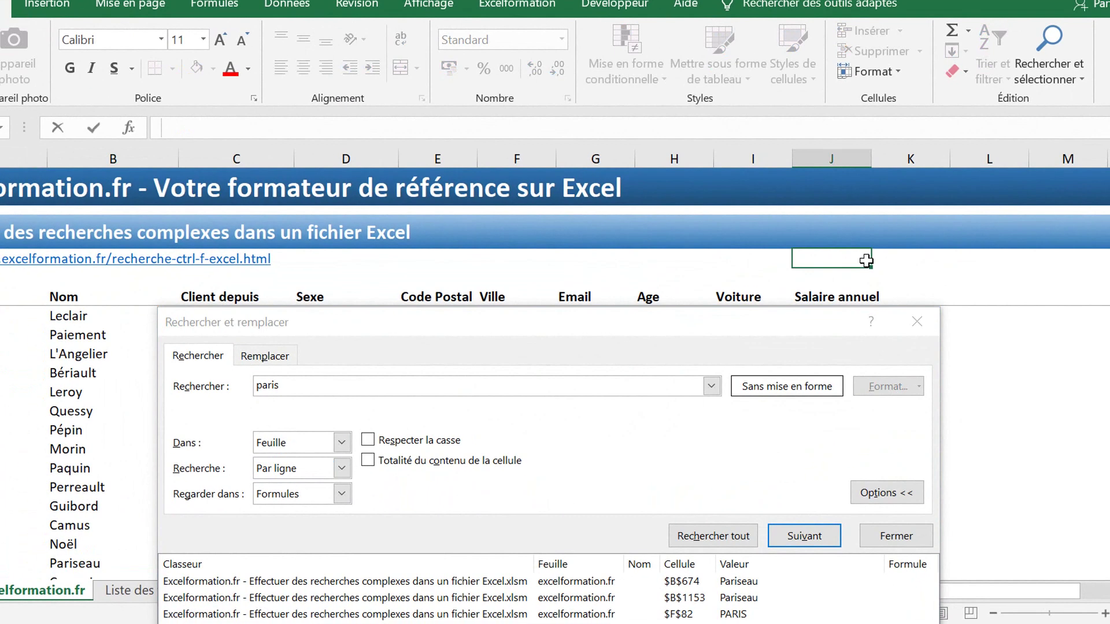
type("=nb.si")
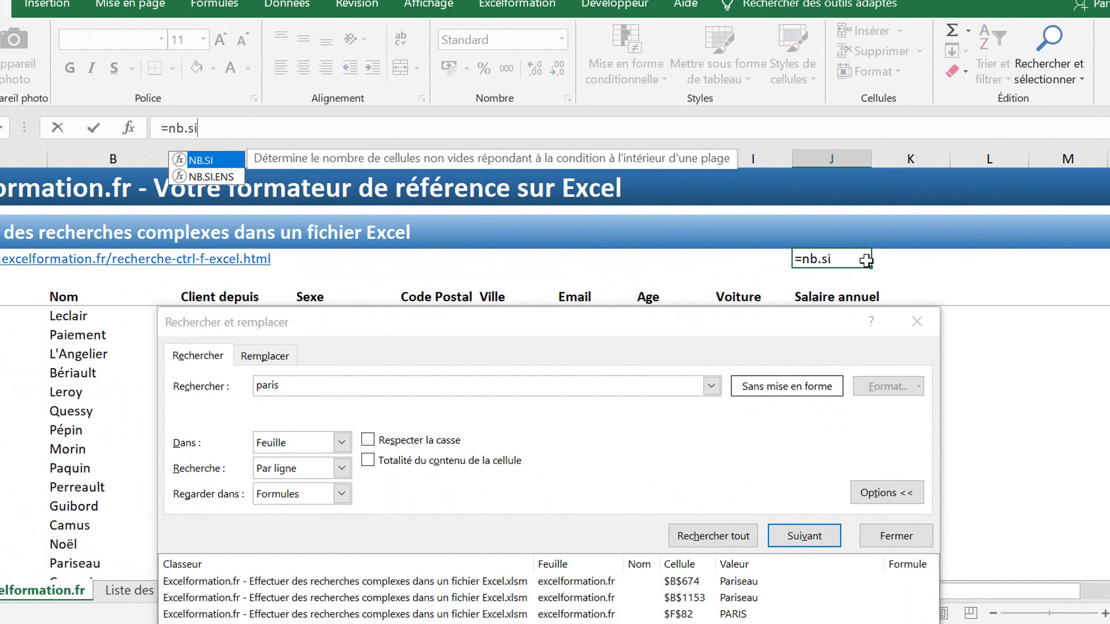
type("(")
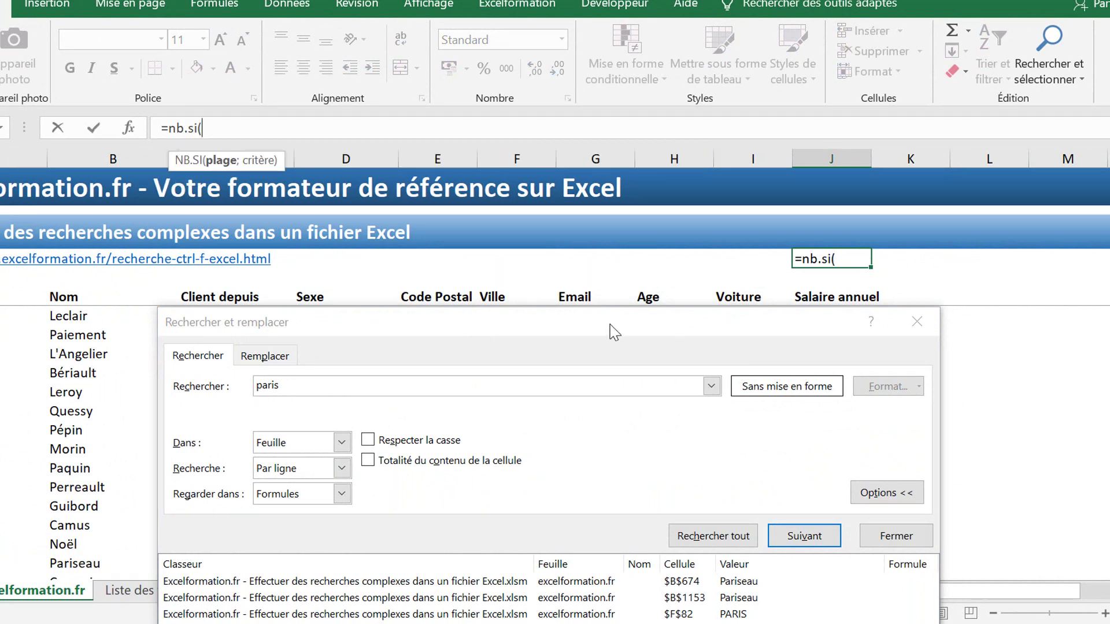
left_click_drag(657, 333, 1094, 323)
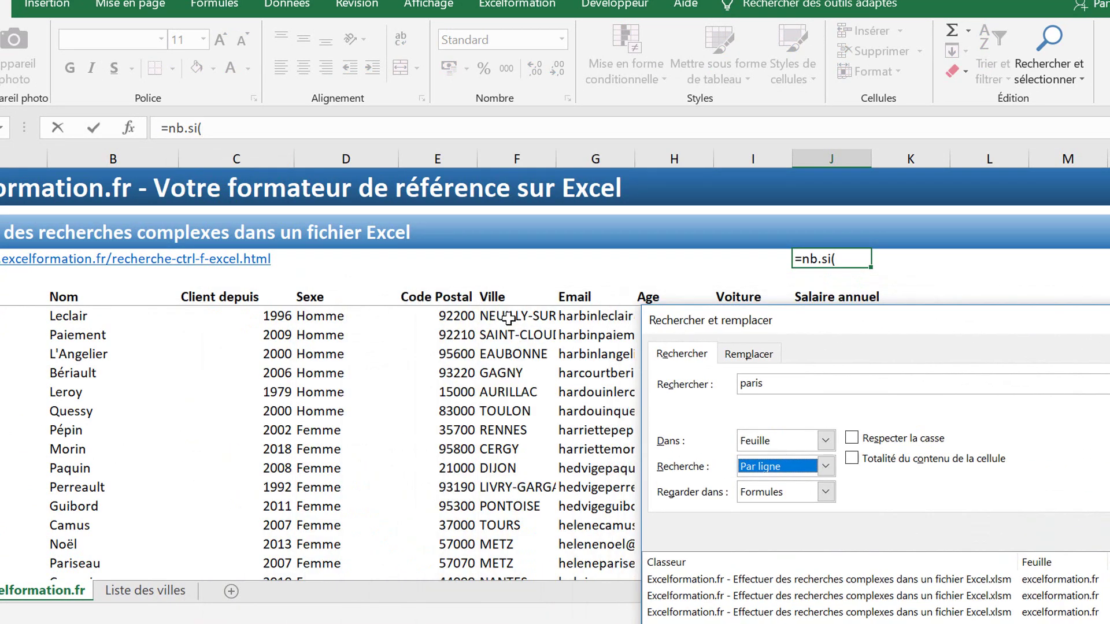
left_click(527, 293)
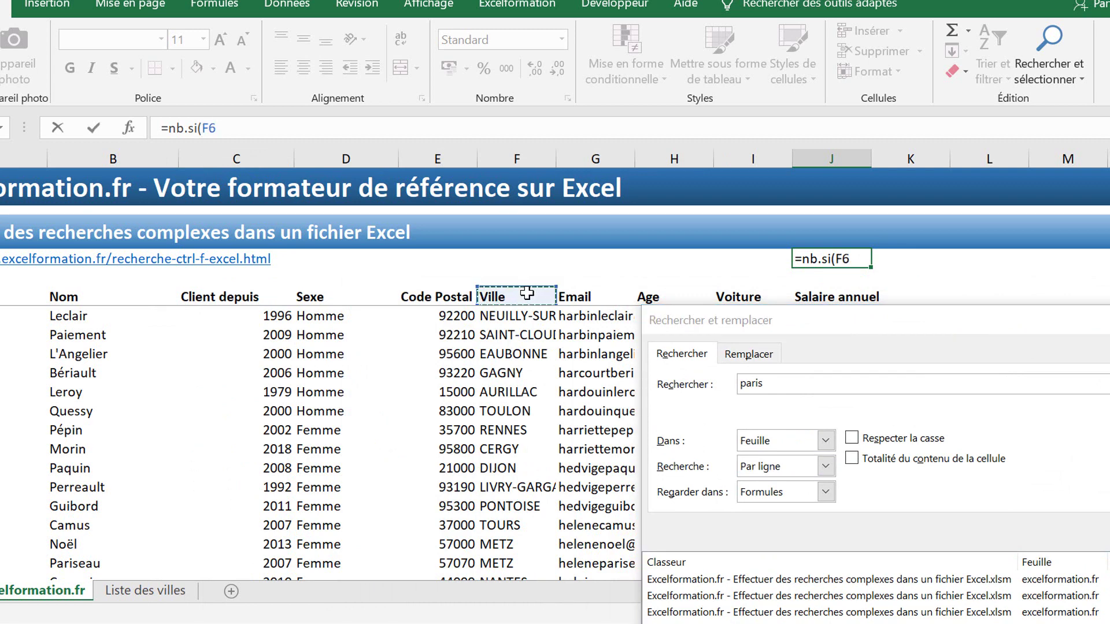
key("ctrl+shift+Down")
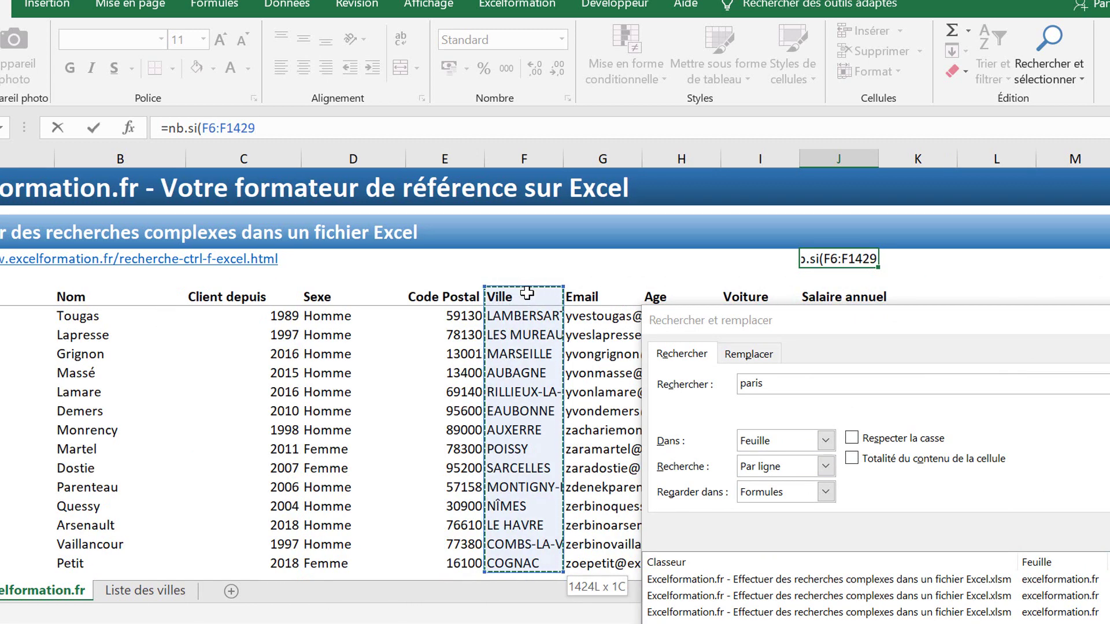
type(";\"PAR")
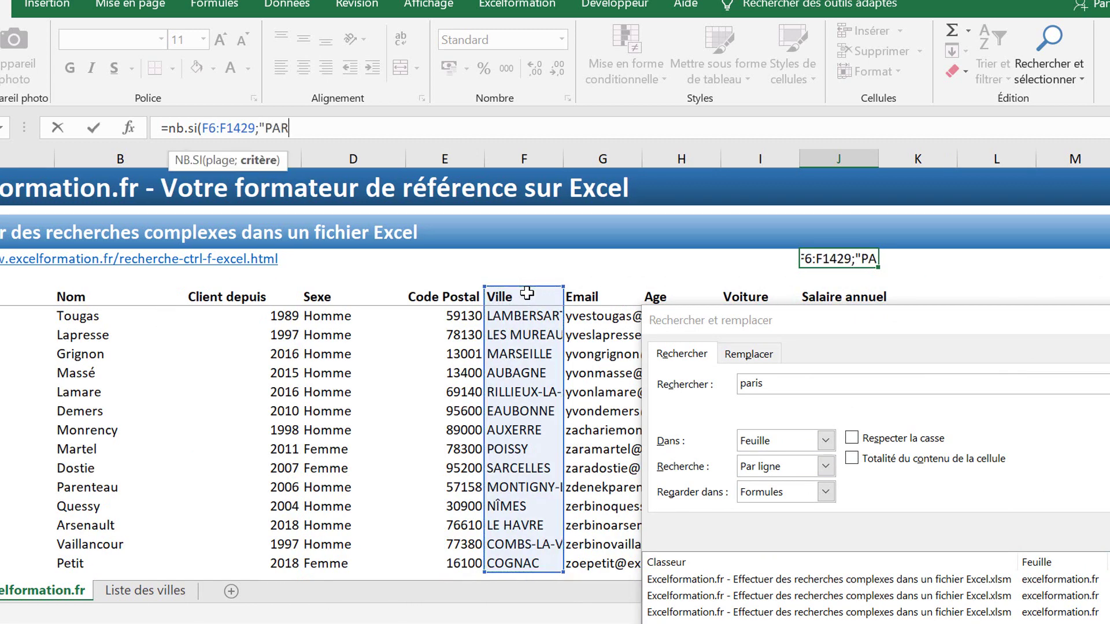
type("IS\")")
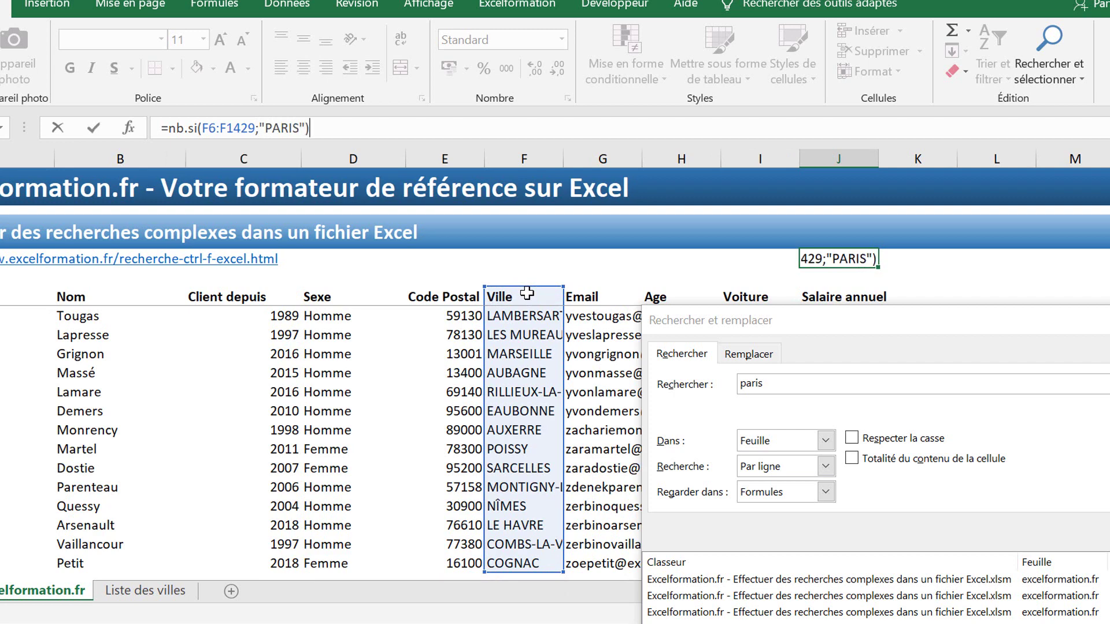
key("Return")
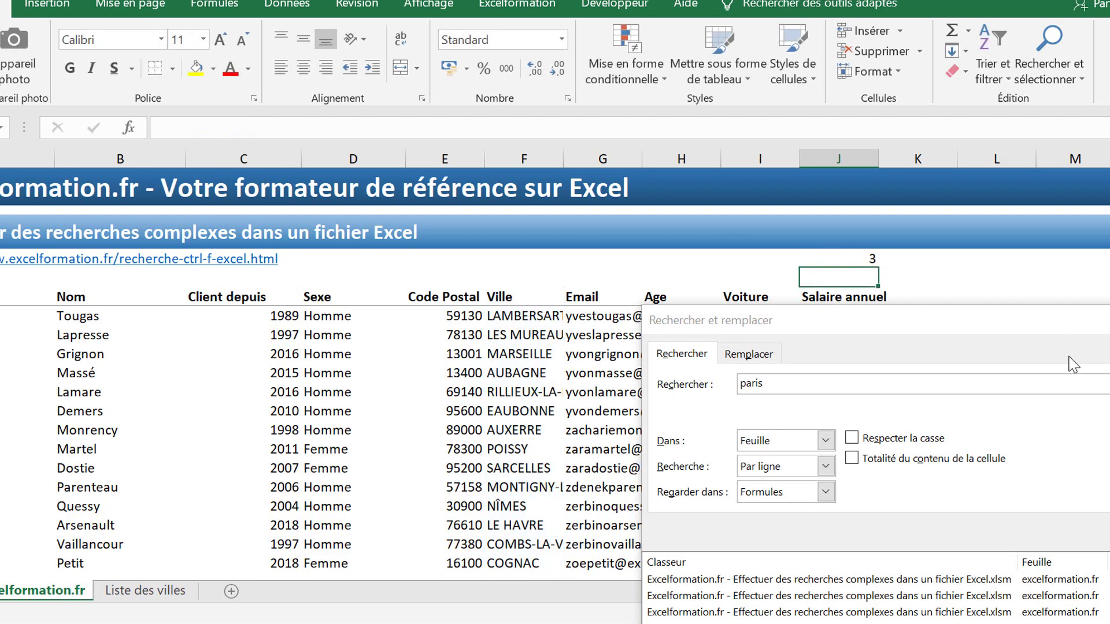
Step: Rerun find-all for paris with Regarder dans set to Valeurs, listing 7 cells without $J$4
left_click(1011, 329)
left_click_drag(1010, 328, 677, 139)
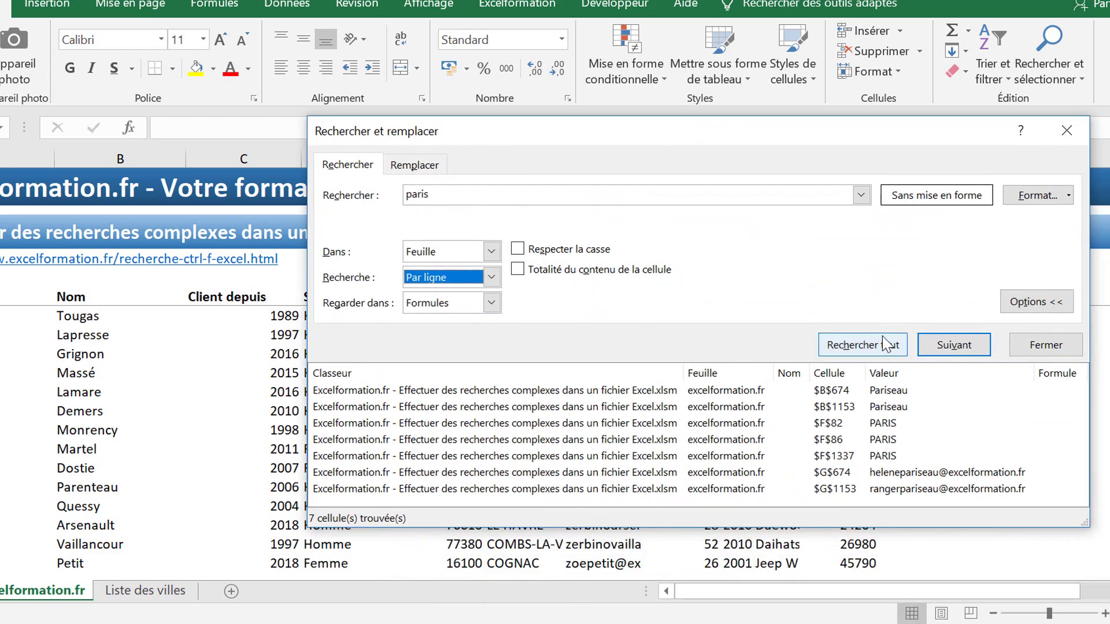
left_click(883, 345)
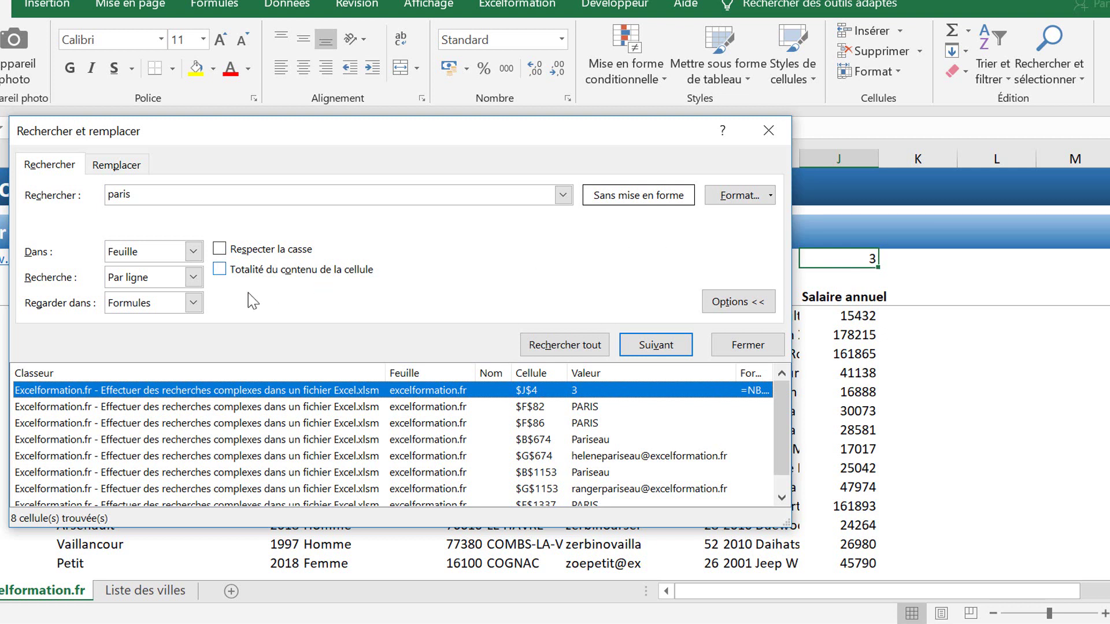
left_click(196, 304)
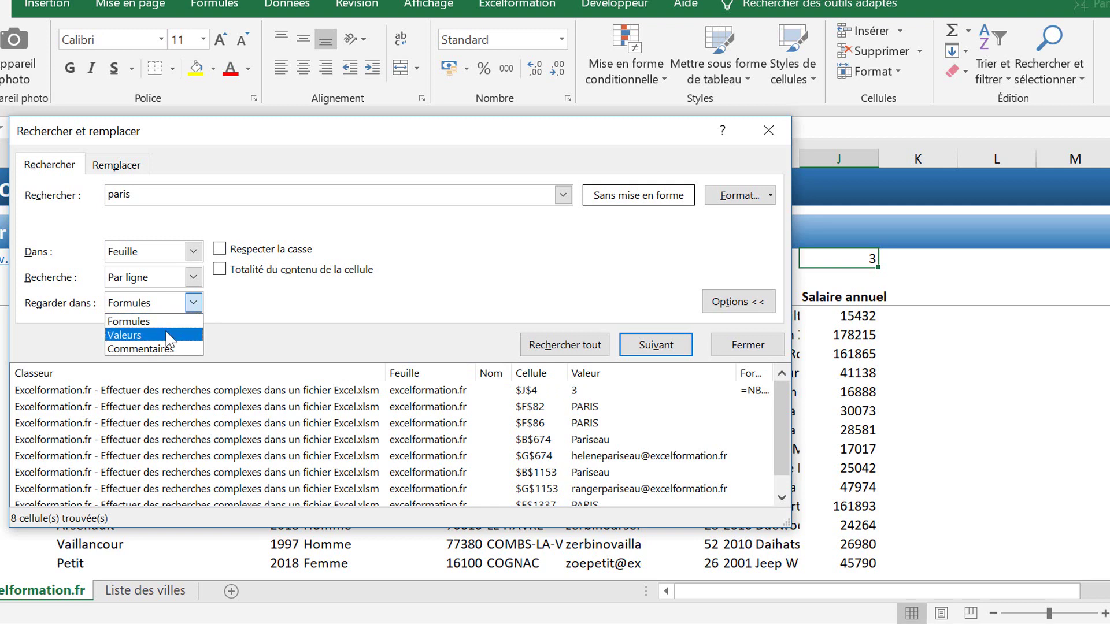
left_click(165, 331)
left_click(558, 345)
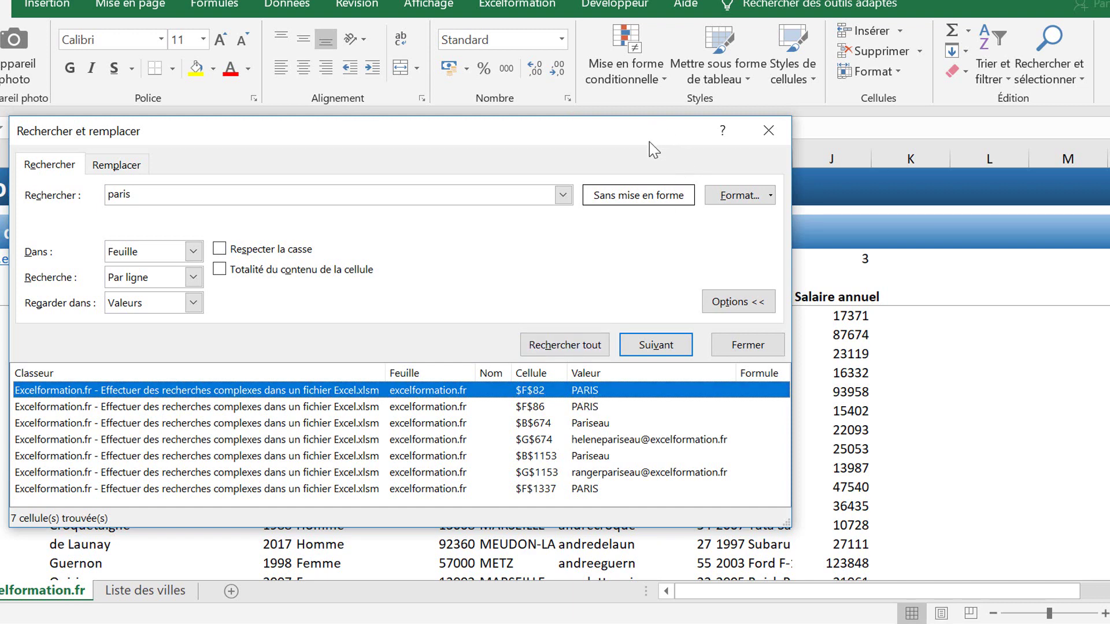
left_click_drag(650, 134, 628, 319)
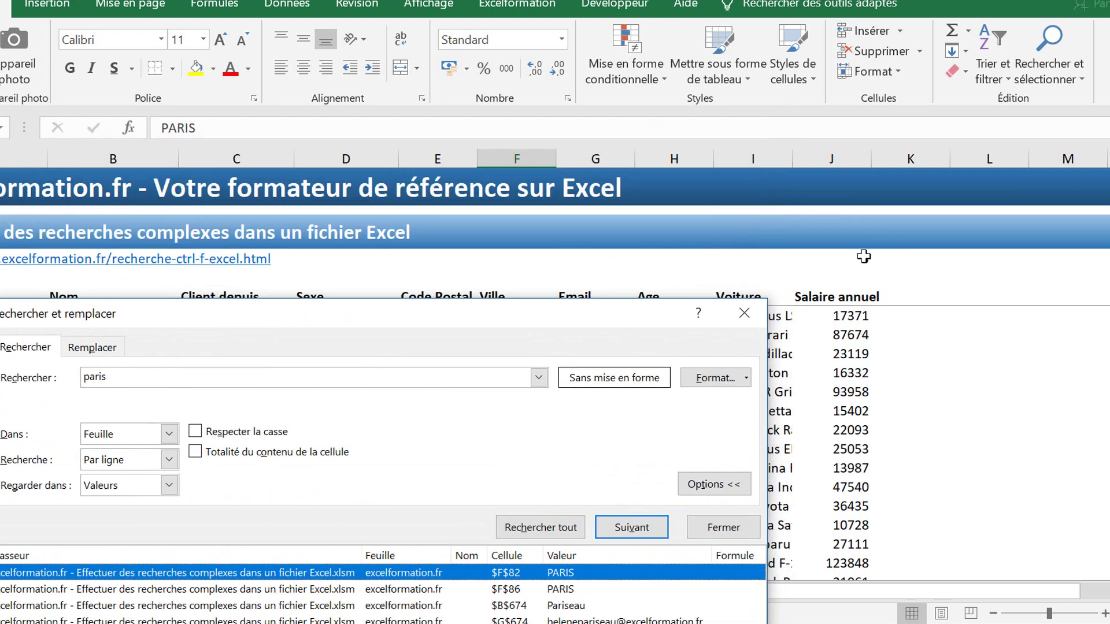
Step: Put ="PAR"&"IS" in J4 and rerun find-all, now listing 8 cells with $J$4
left_click(865, 257)
type("=\"")
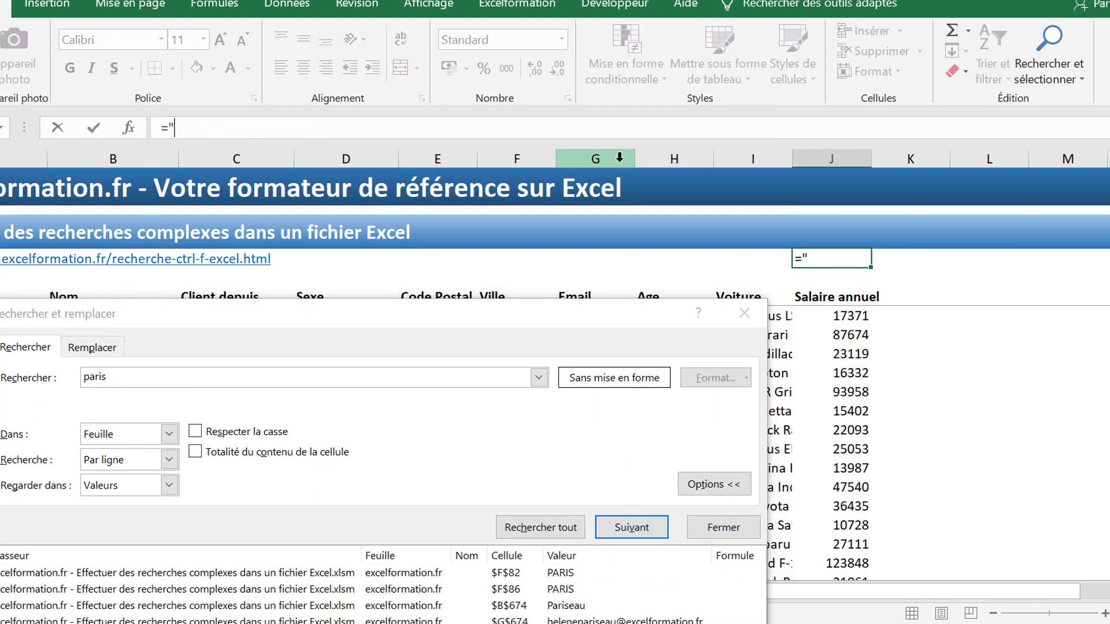
type("PAR\"&")
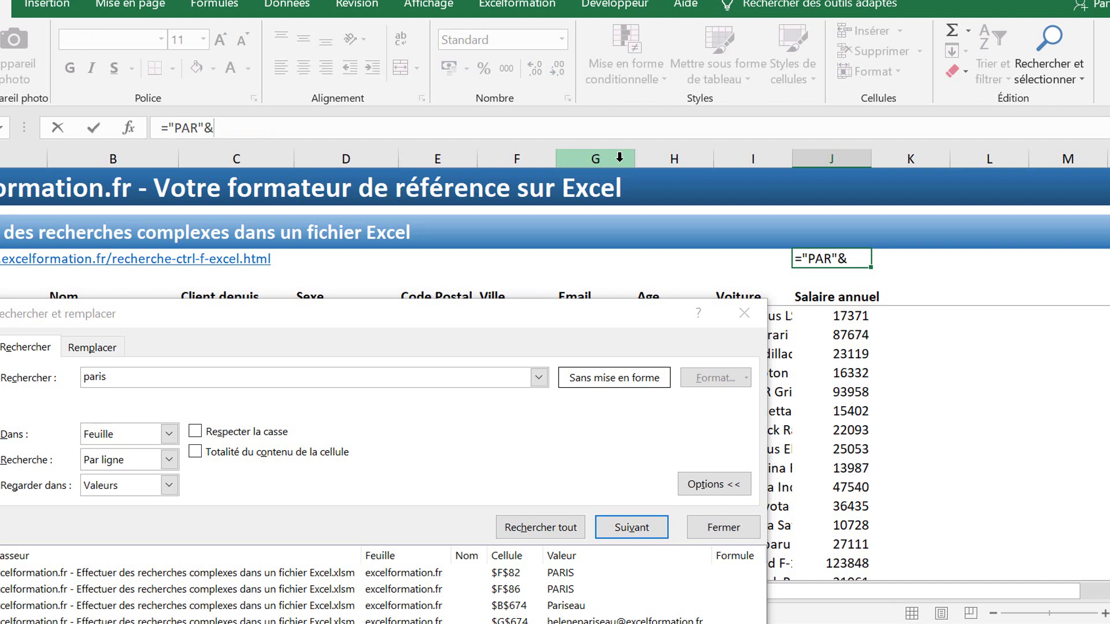
type("\"IS\"")
key("Return")
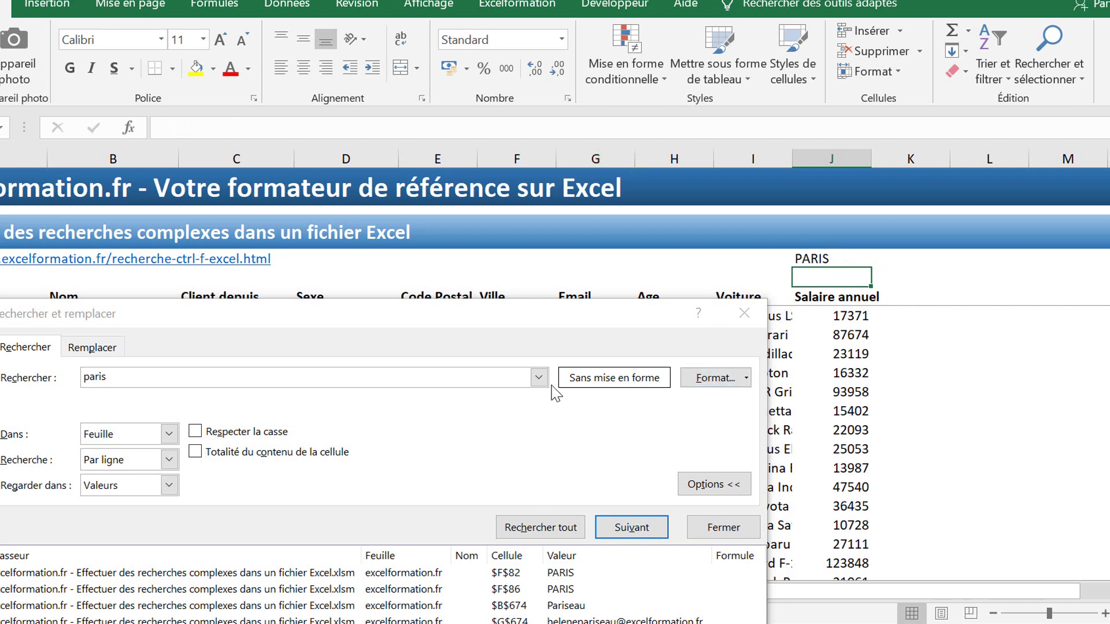
left_click_drag(547, 321, 463, 162)
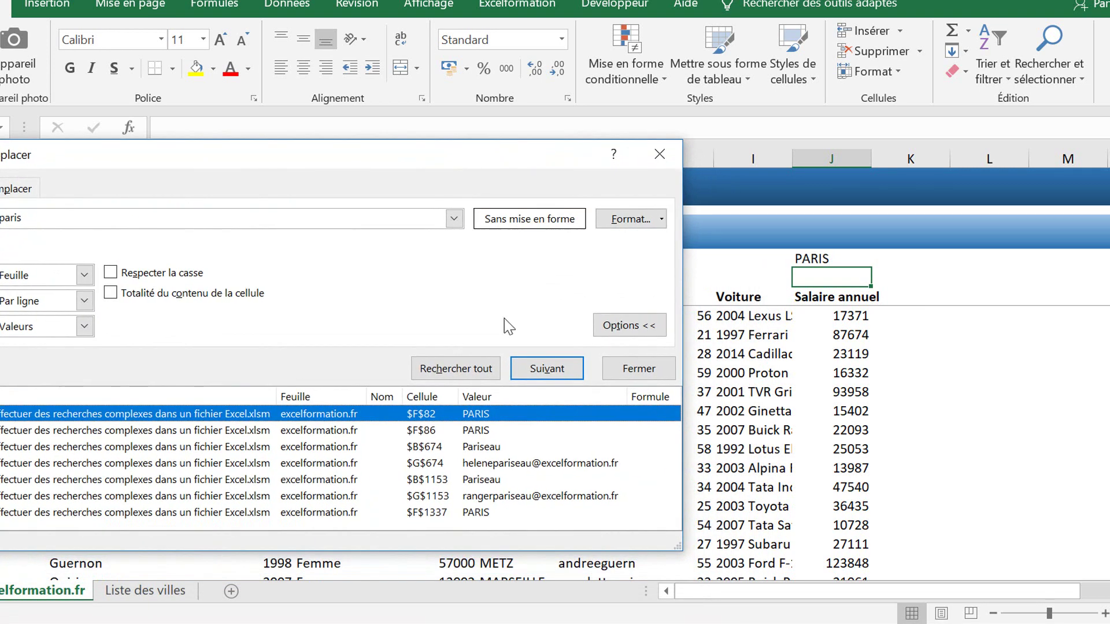
left_click(472, 368)
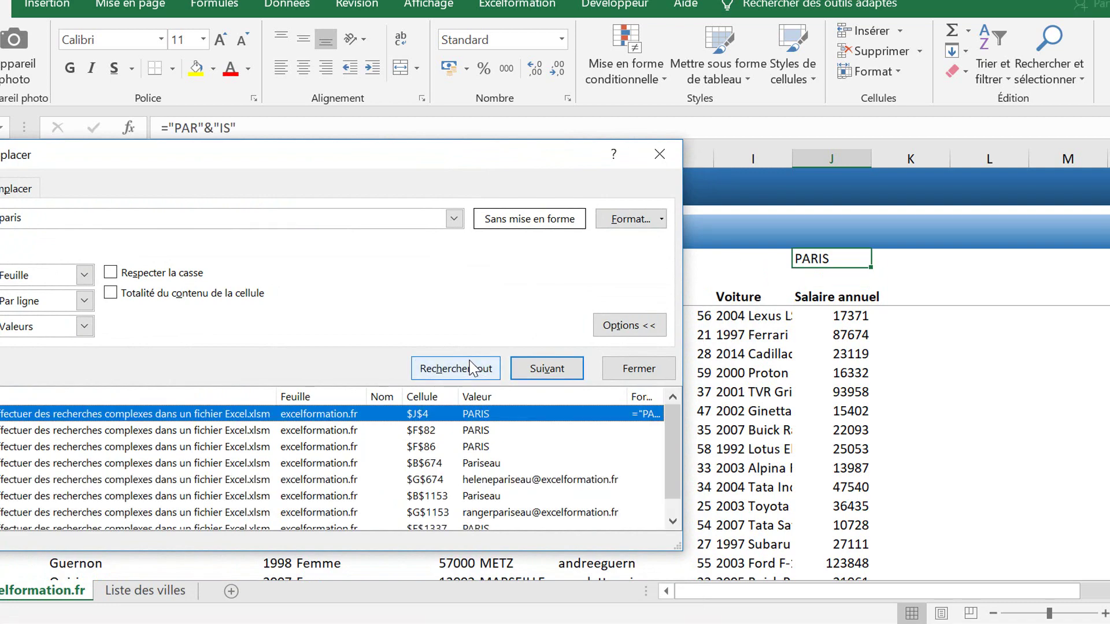
left_click(437, 418)
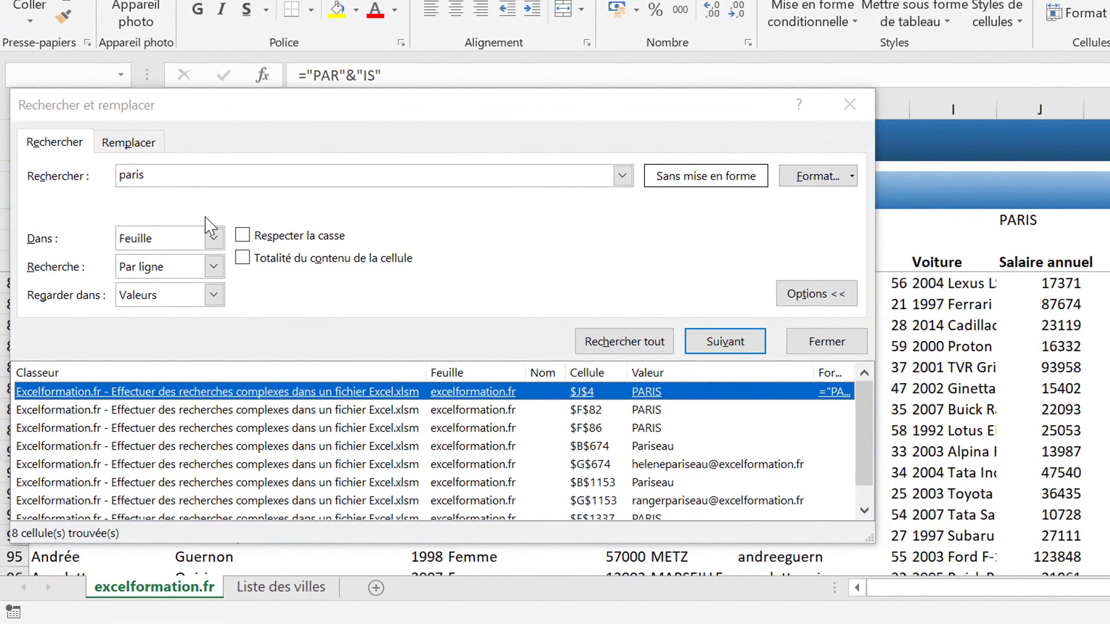
Step: Set the Regarder dans option to Commentaires
left_click(206, 248)
left_click(214, 295)
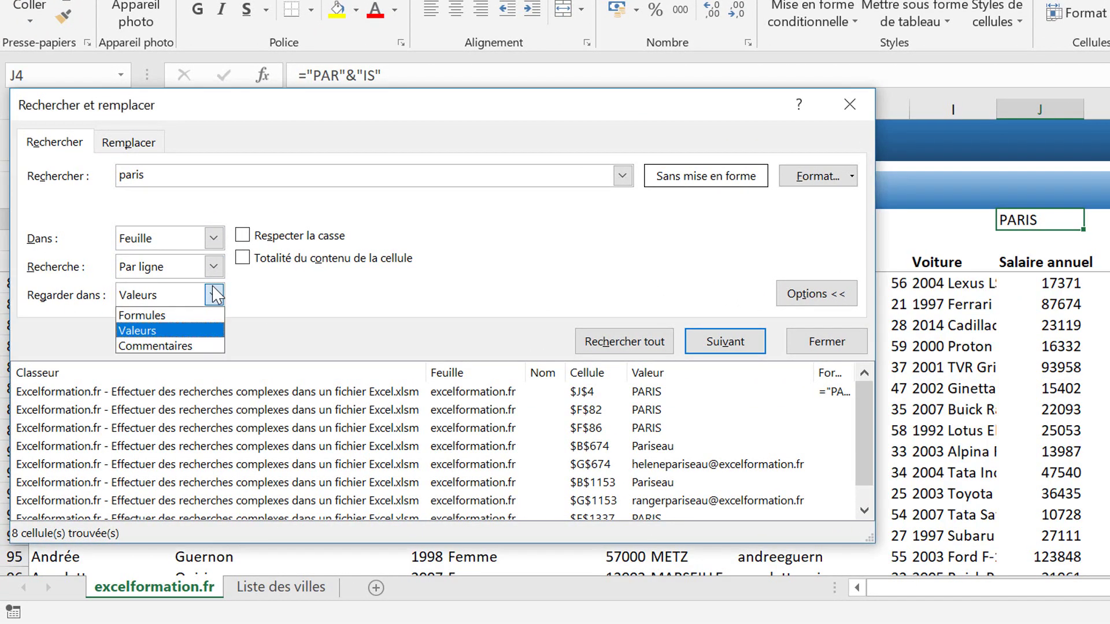
left_click(203, 342)
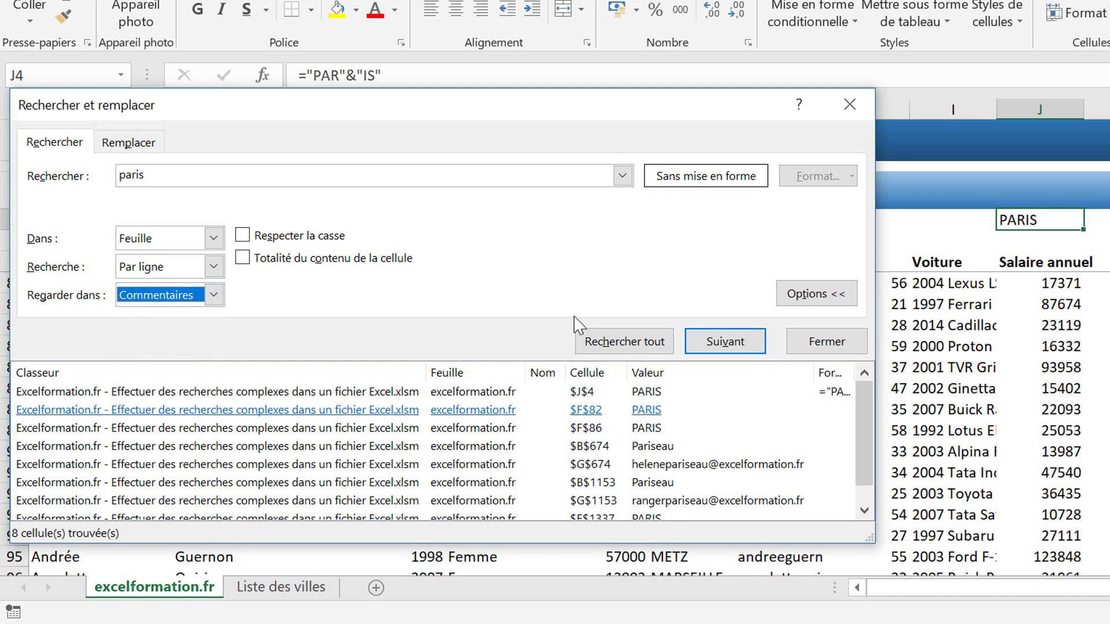
Step: Add the comment 'cette cellule contient PARIS' to cell J4
left_click(1020, 222)
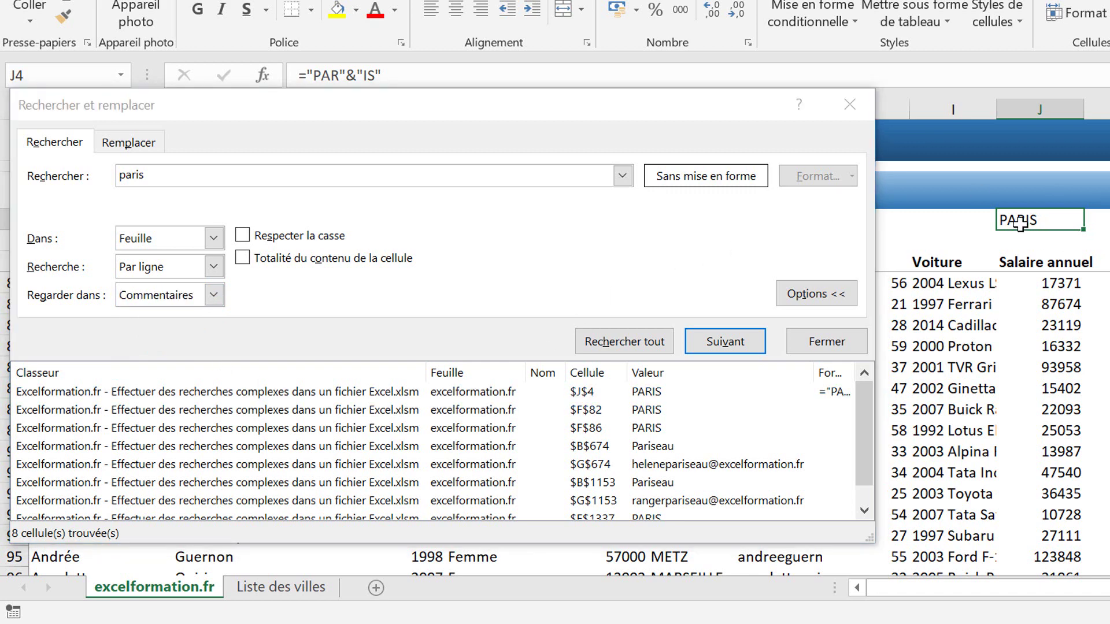
key("shift+F2")
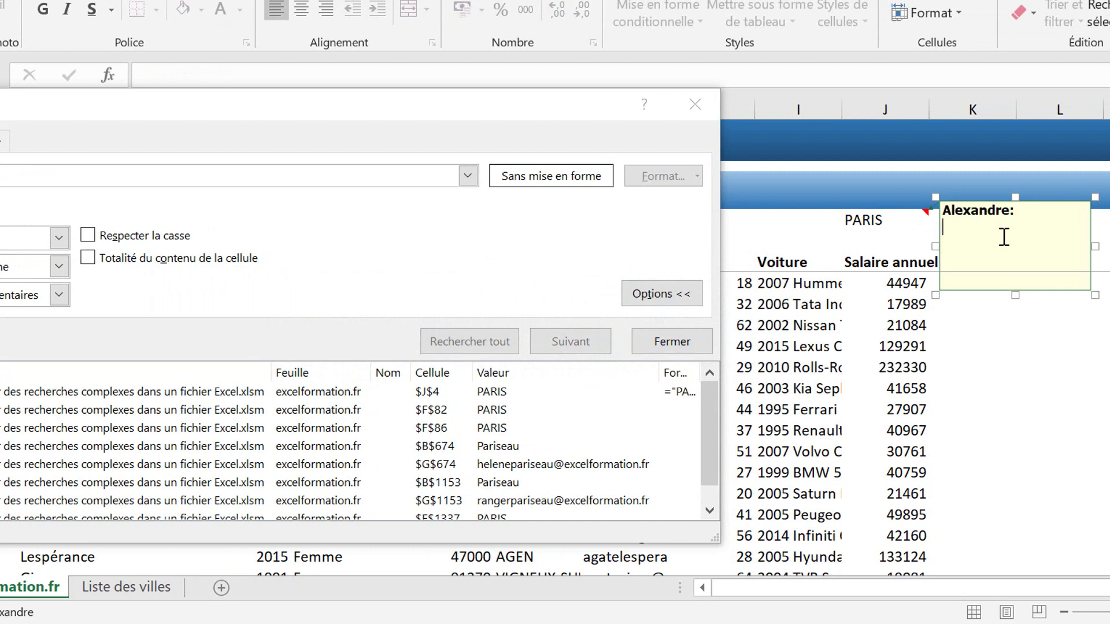
type("ce")
type("tte cellule contient PA")
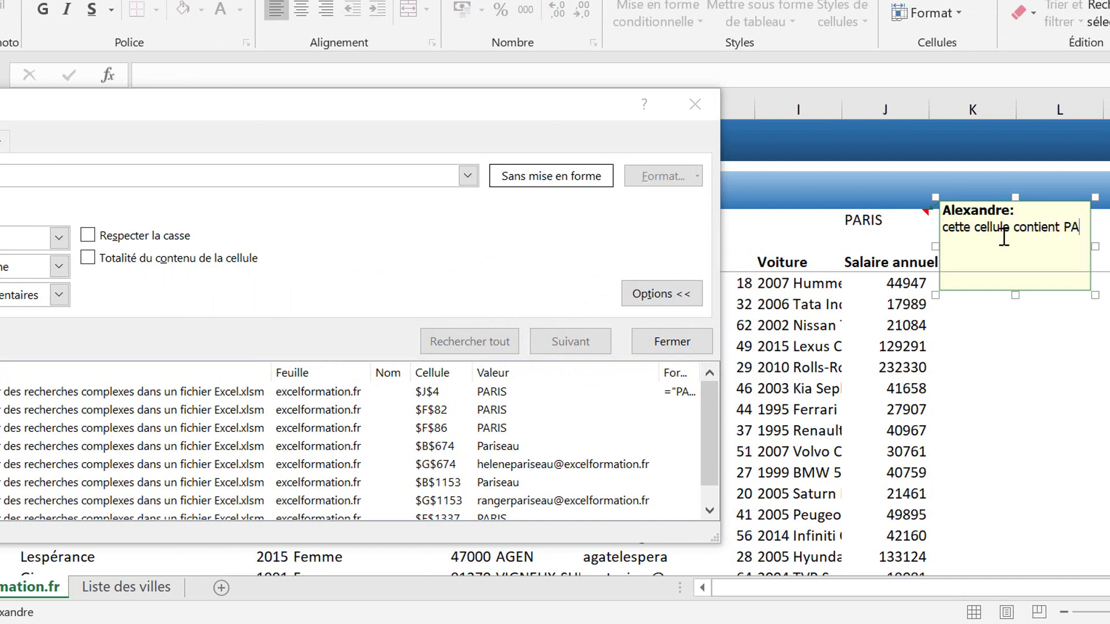
type("RIS")
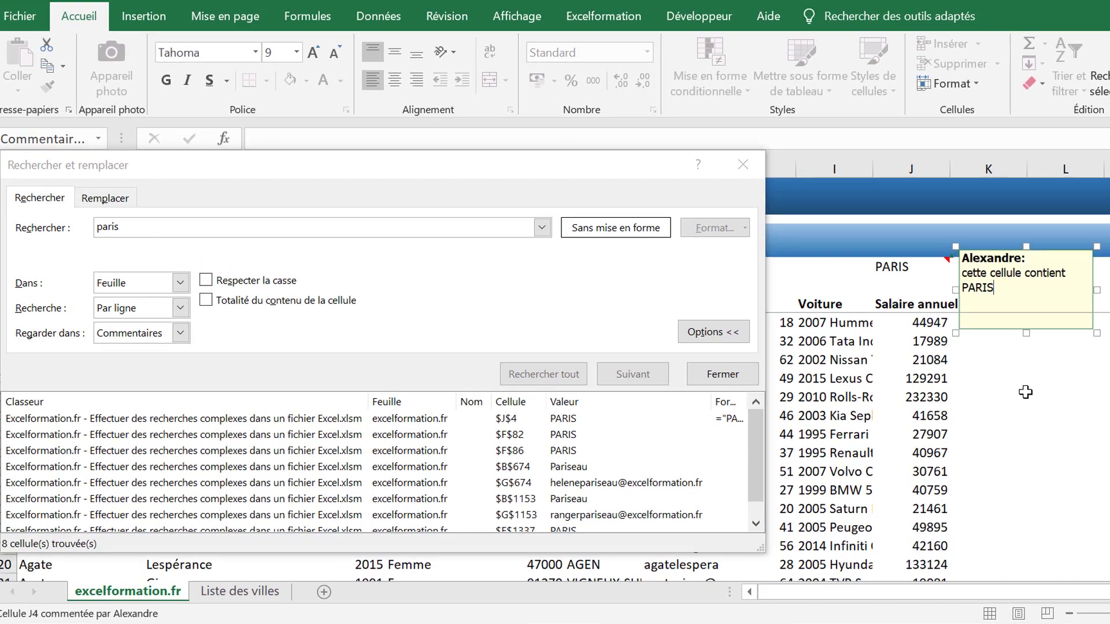
left_click(1025, 392)
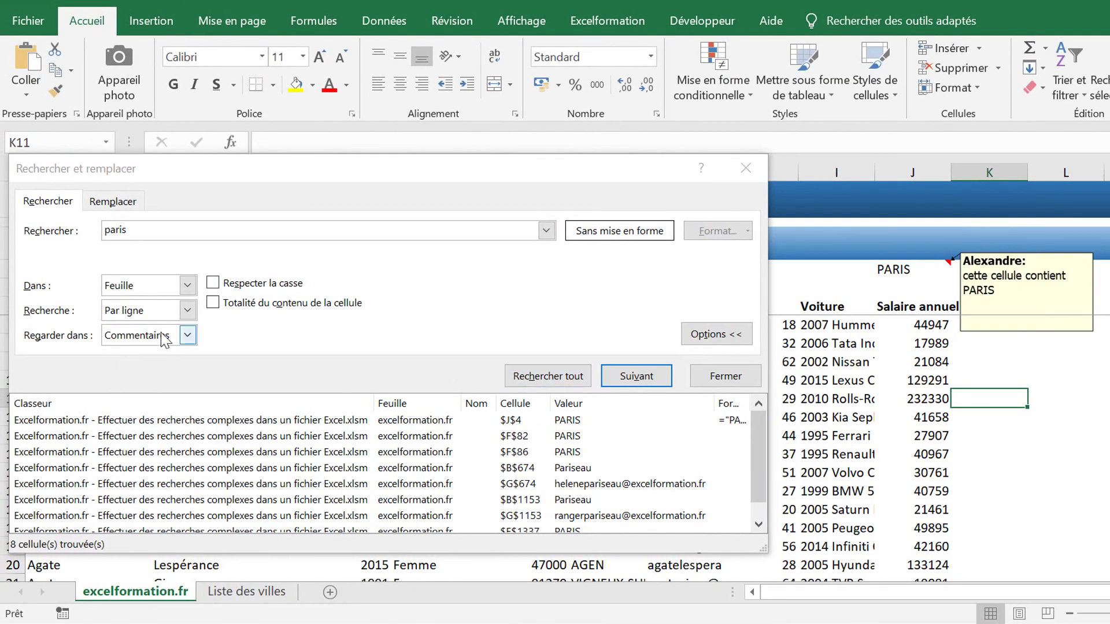
Step: List paris matches in comments (only J4), then search formulas instead to list 7 cells
left_click(542, 377)
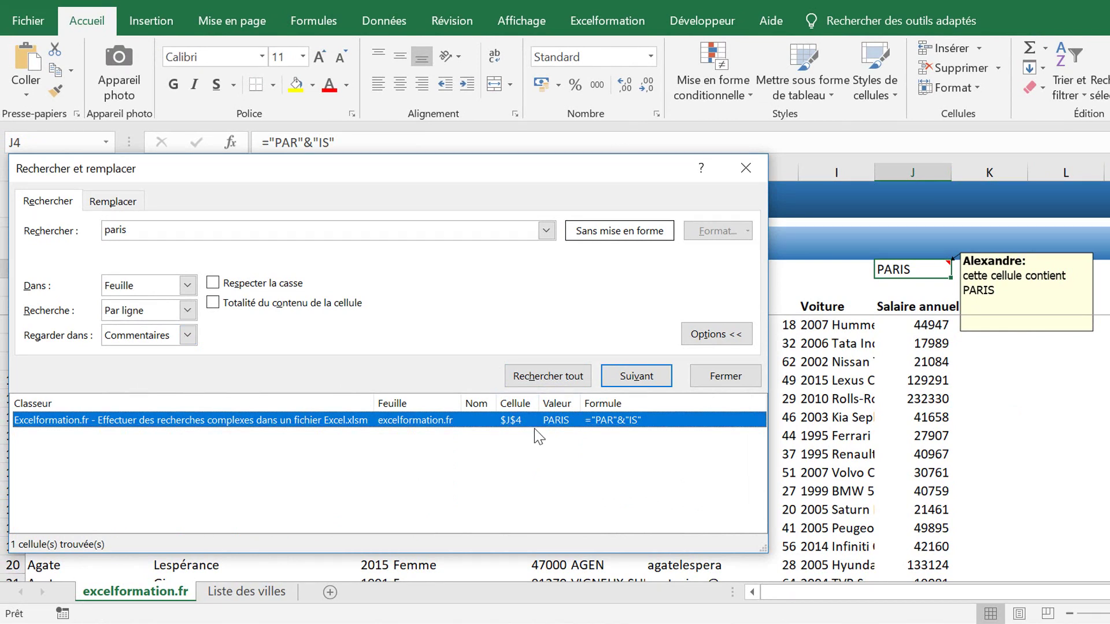
left_click(186, 335)
left_click(178, 348)
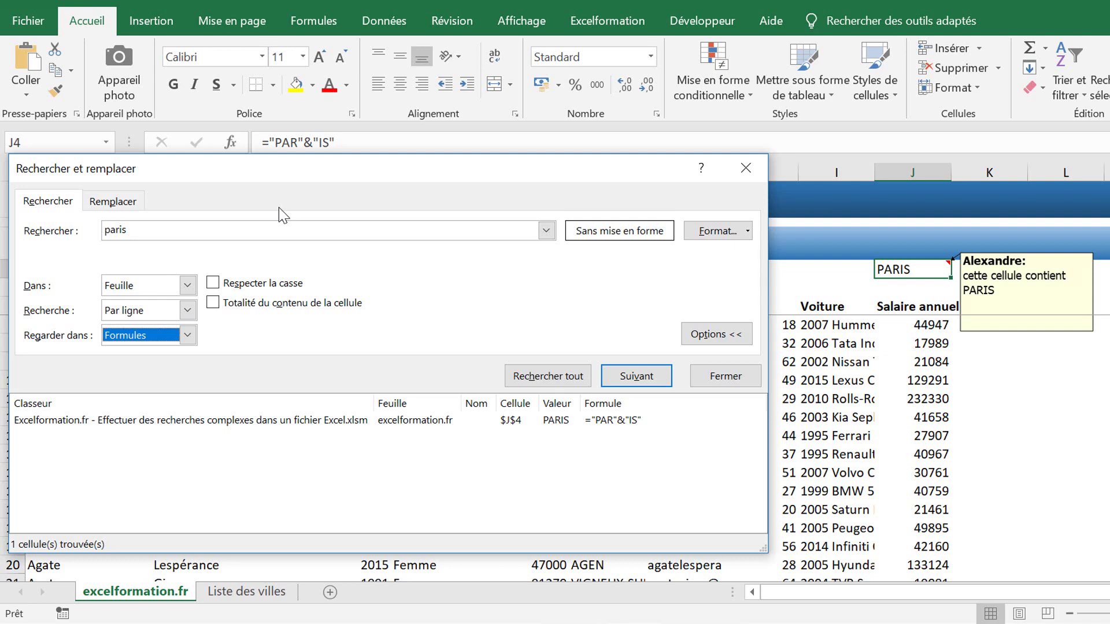
left_click(199, 231)
left_click(567, 378)
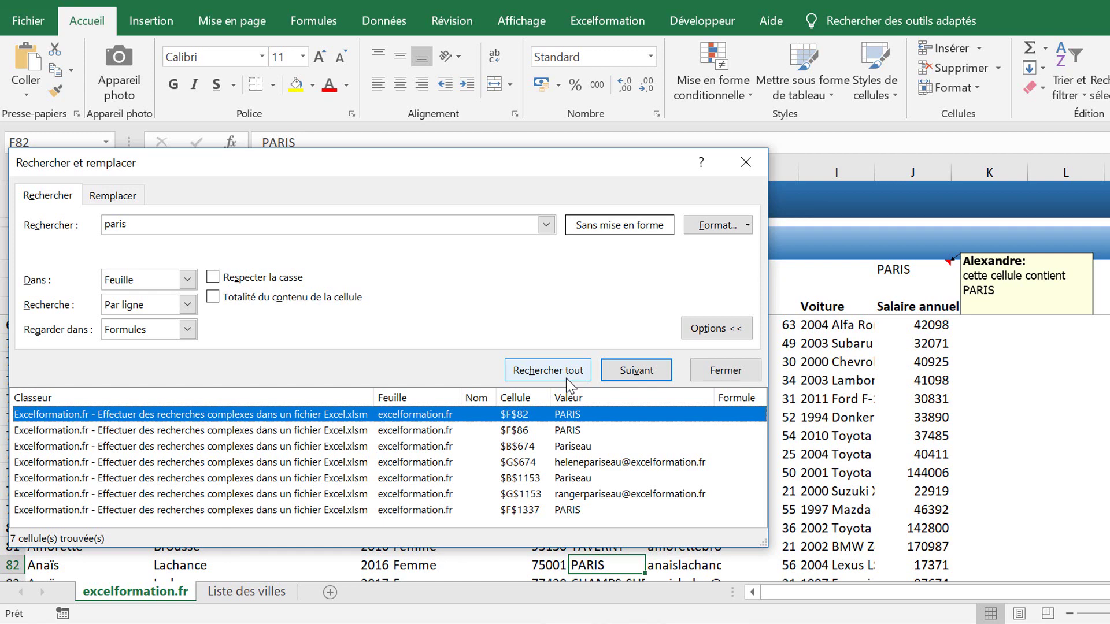
Step: Try a case-sensitive paris search, then use whole-cell matching to list F82, F86 and F1337
left_click(234, 278)
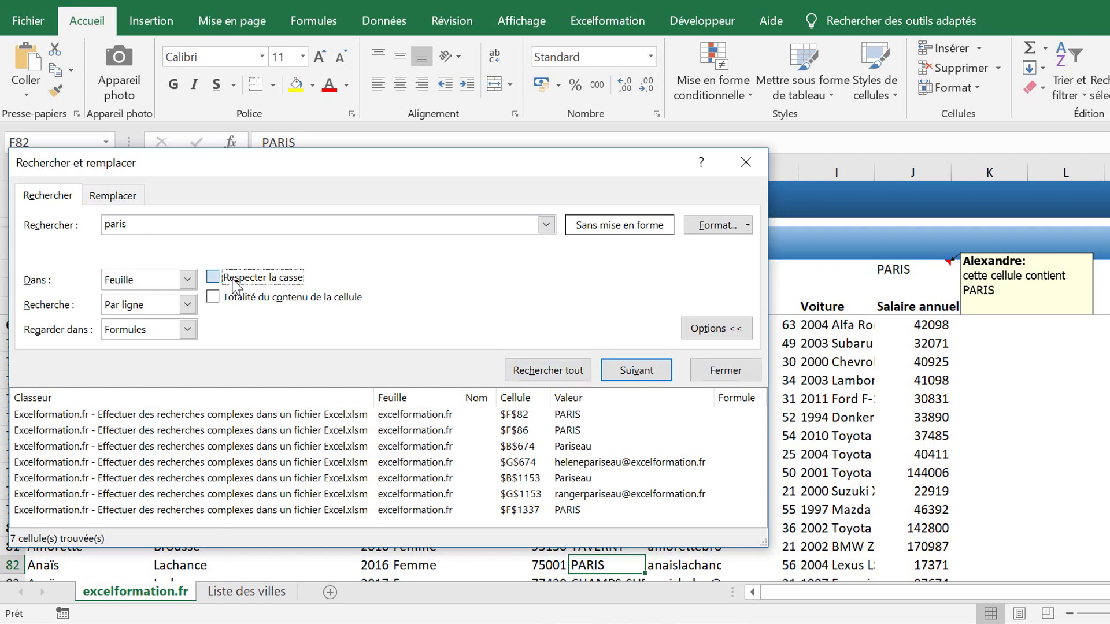
left_click(544, 373)
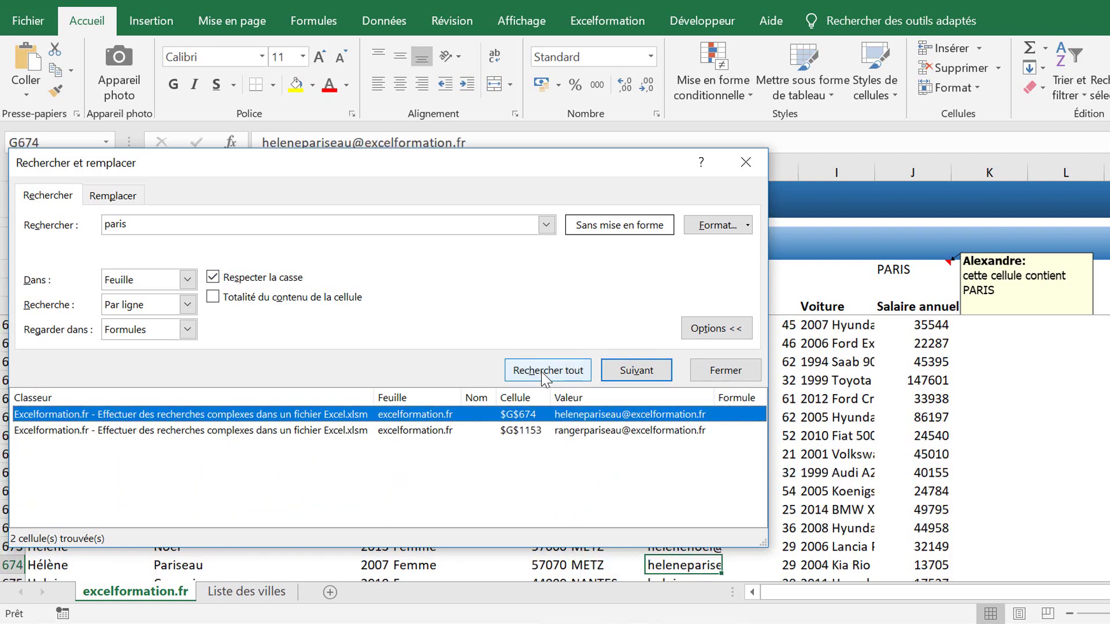
left_click(228, 278)
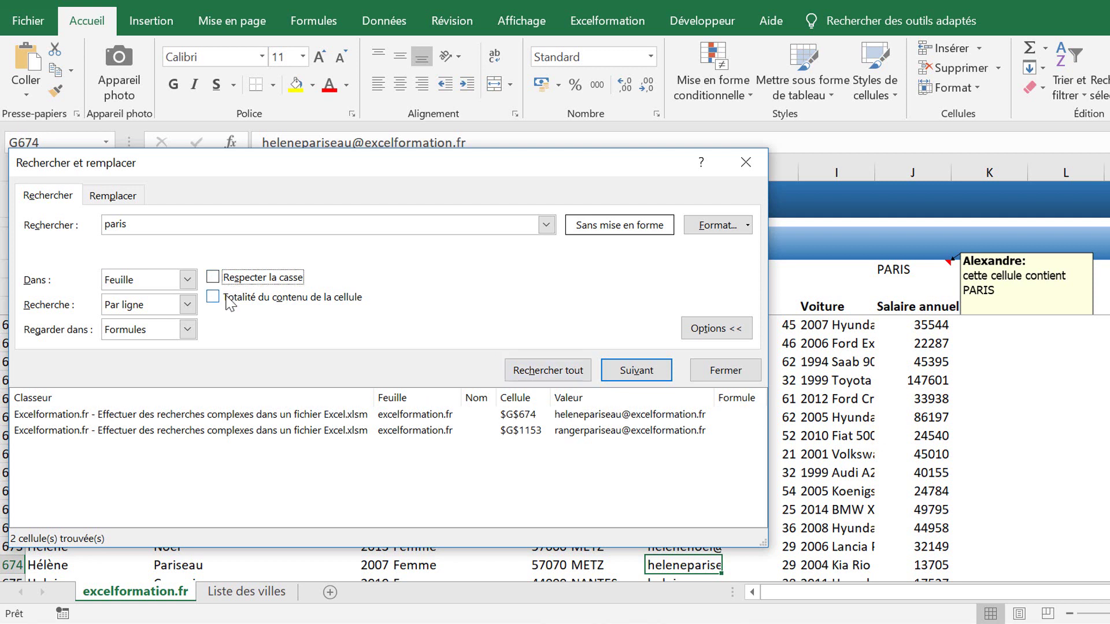
left_click(230, 297)
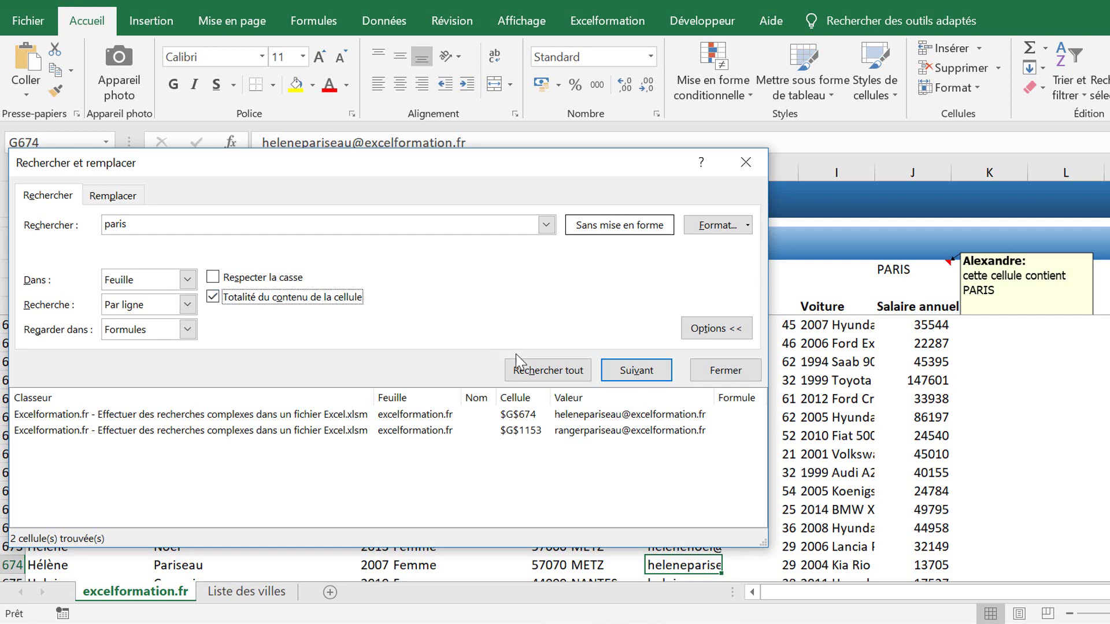
left_click(531, 371)
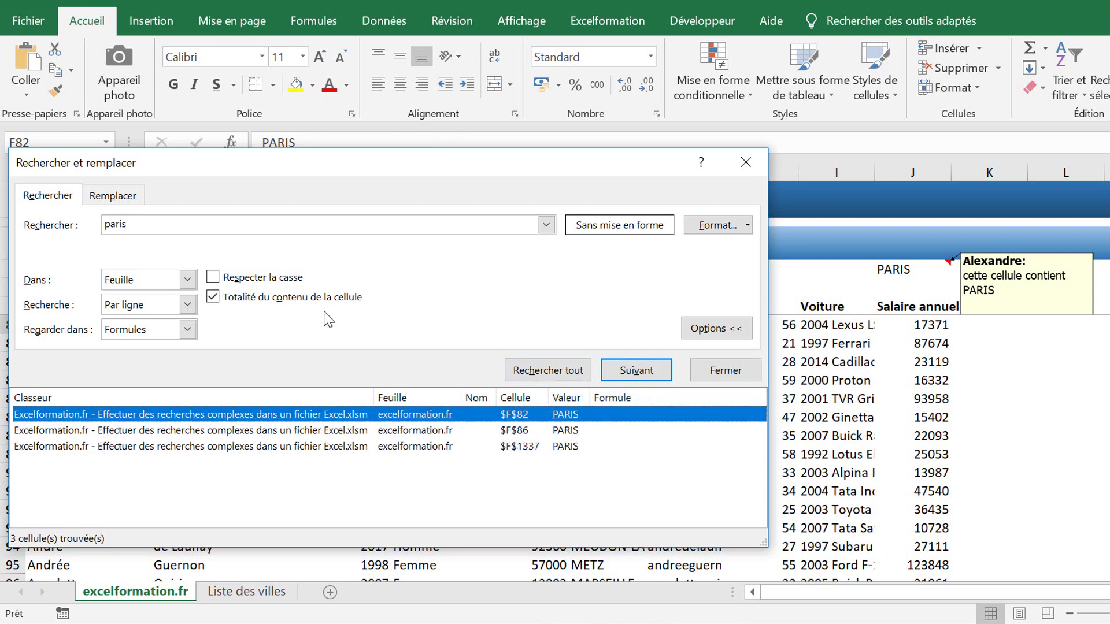
Step: Shorten the term to pari, run a whole-cell find-all that finds nothing, and dismiss the message
left_click(219, 224)
key("BackSpace")
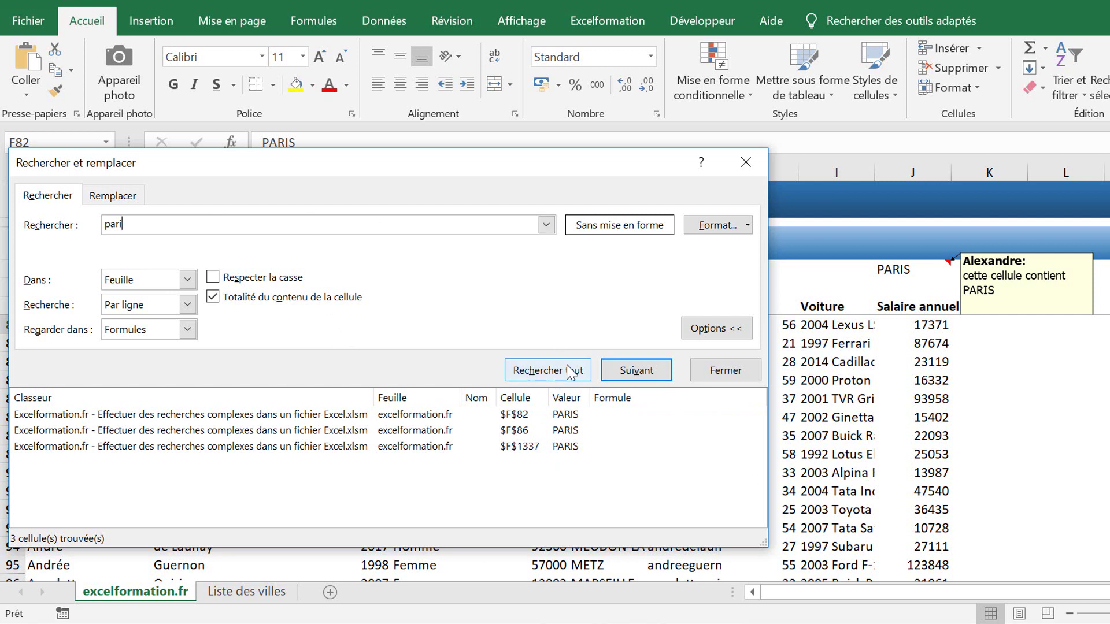
left_click(548, 370)
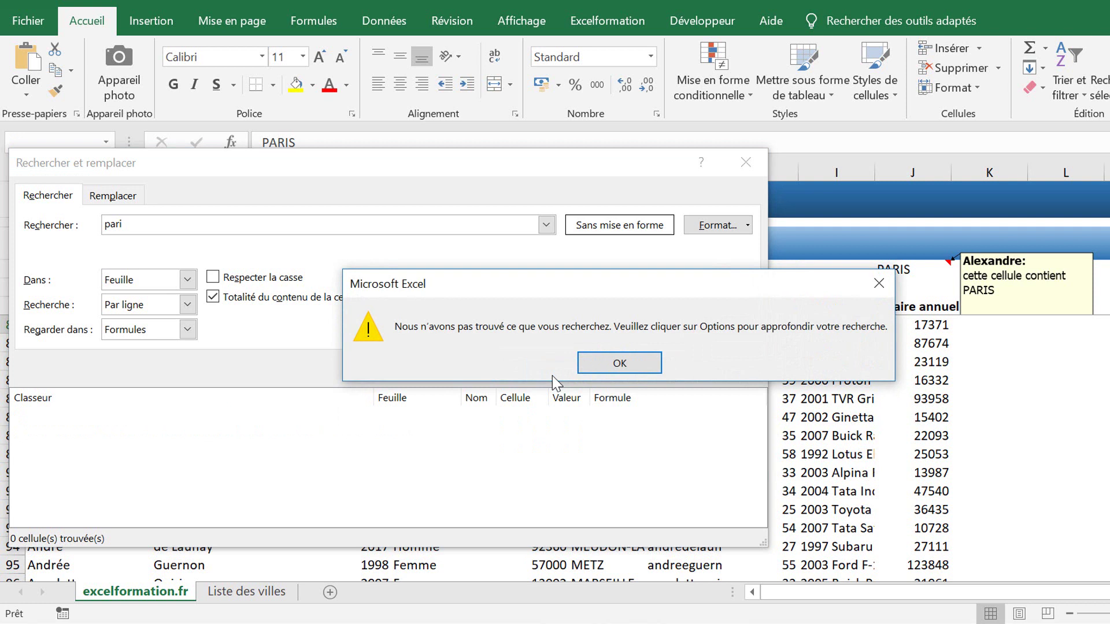
key("Return")
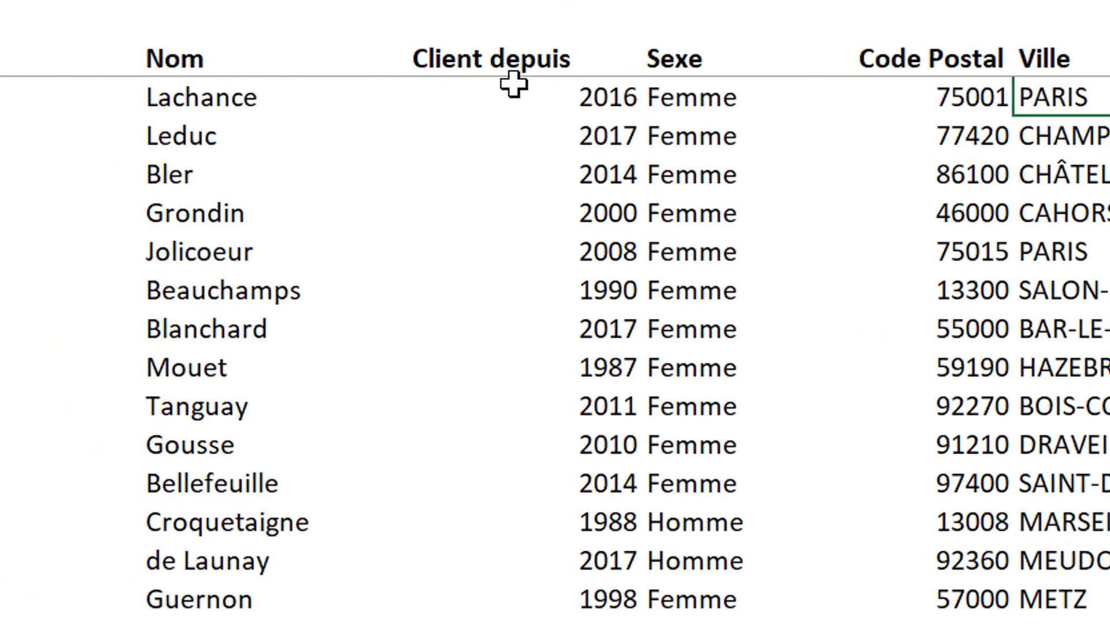
Step: Reopen Find from the 2017 Client depuis cell, hide the options, and enter 201? as the term
left_click(511, 113)
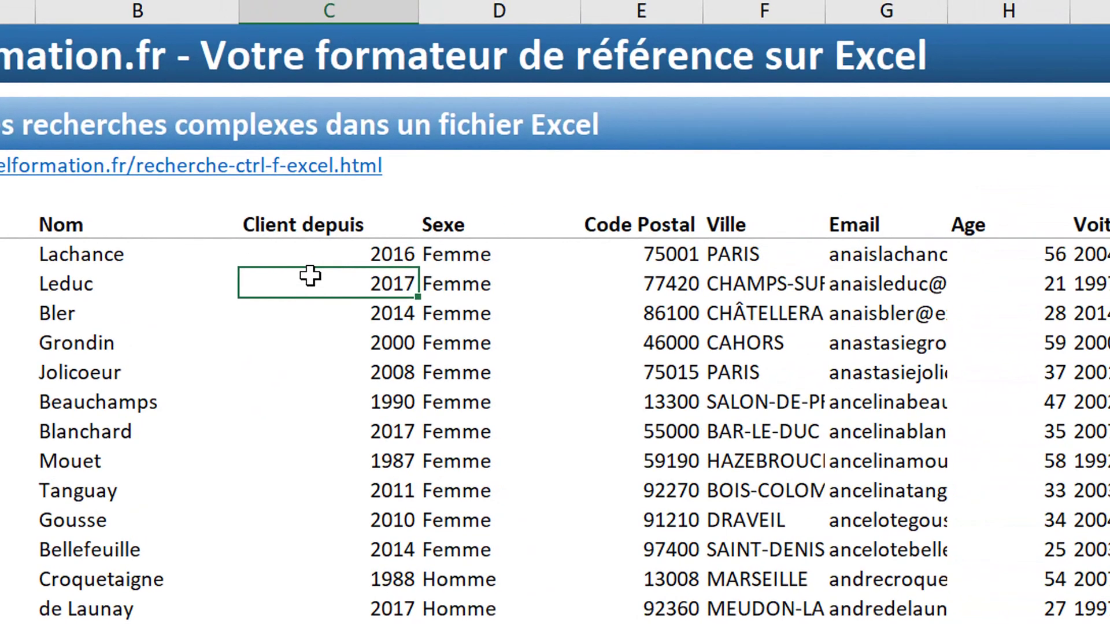
key("ctrl+f")
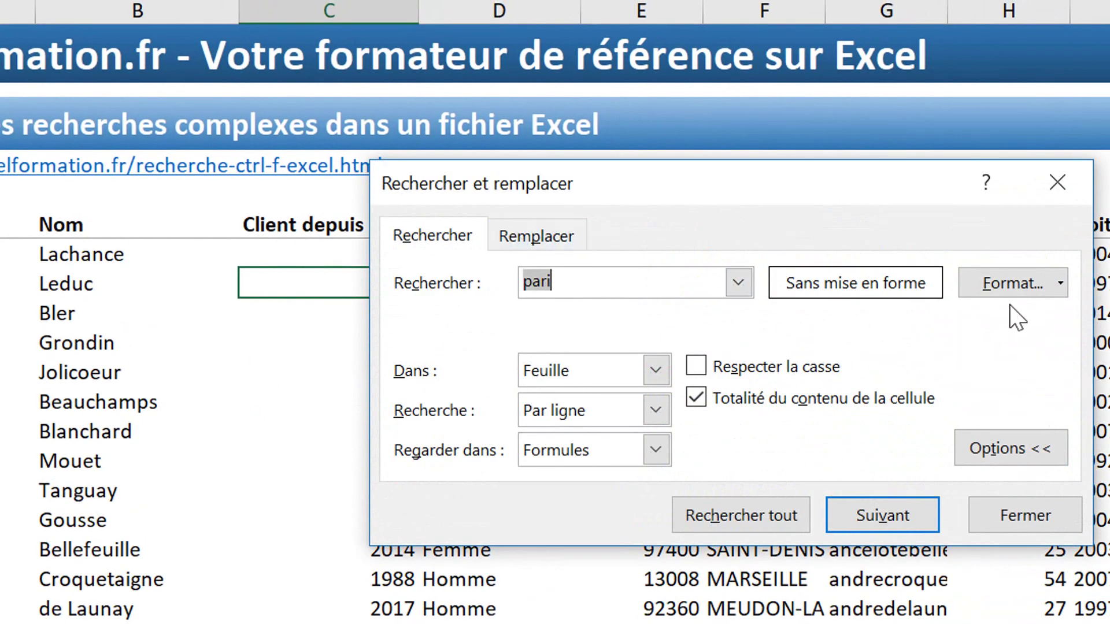
left_click(1018, 450)
type("201")
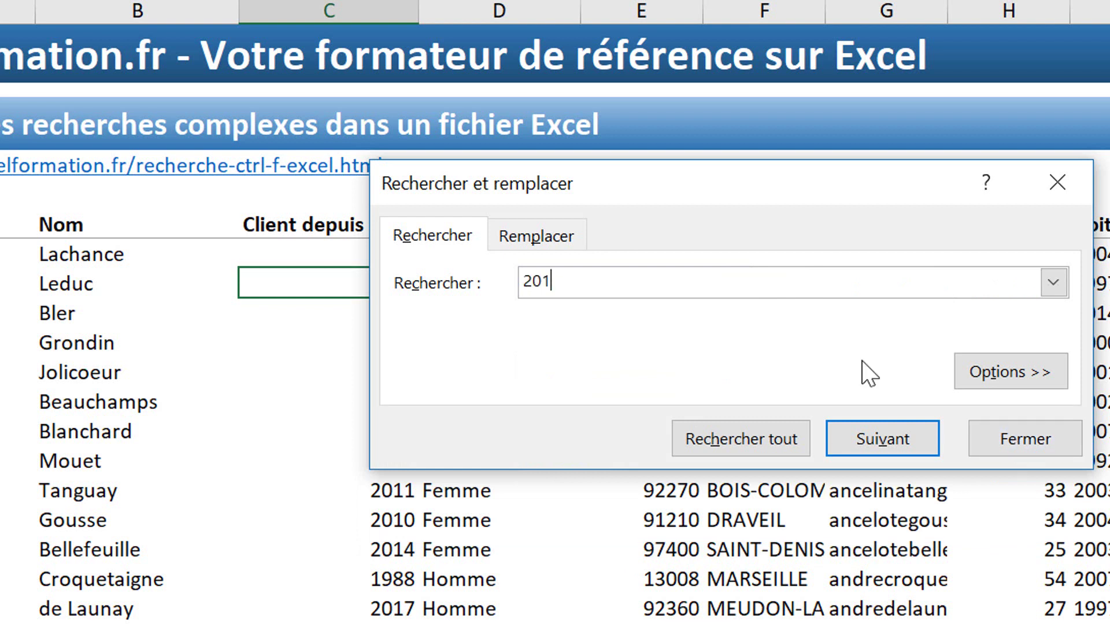
type("?")
Step: Find all cells matching 201? and scroll through the 669 results, years 2010 to 2018
left_click(779, 450)
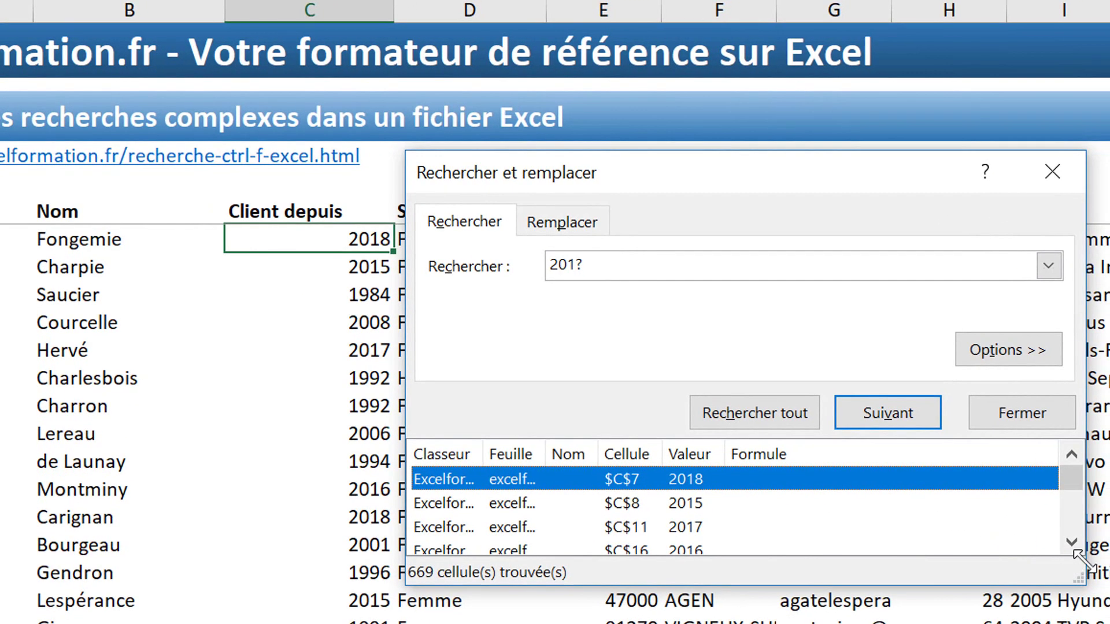
left_click(1071, 542)
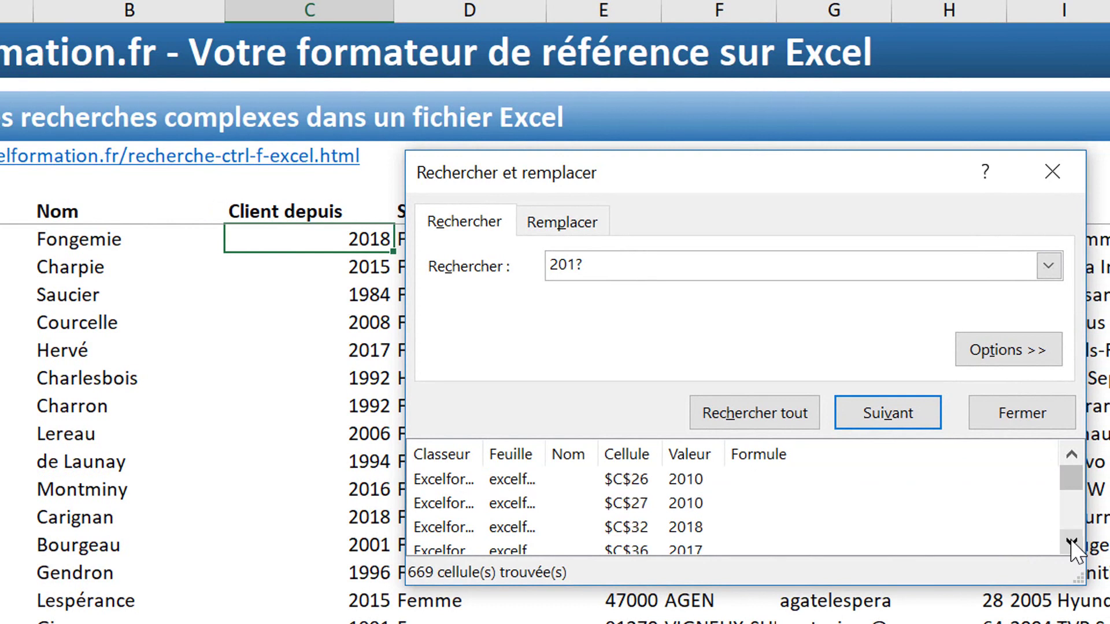
left_click(1071, 541)
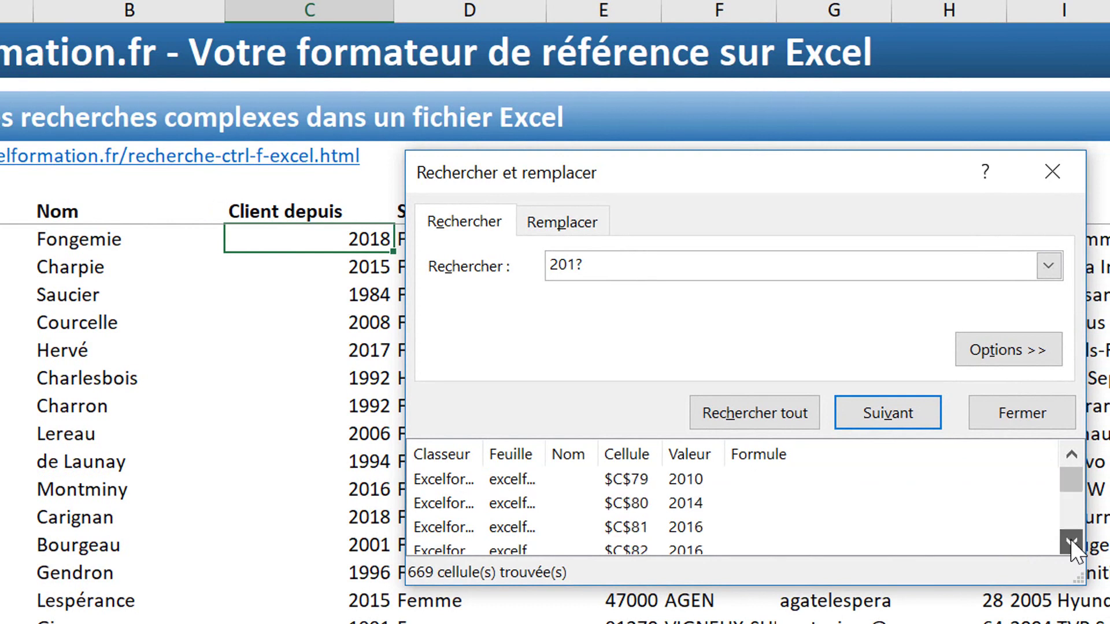
left_click(1071, 542)
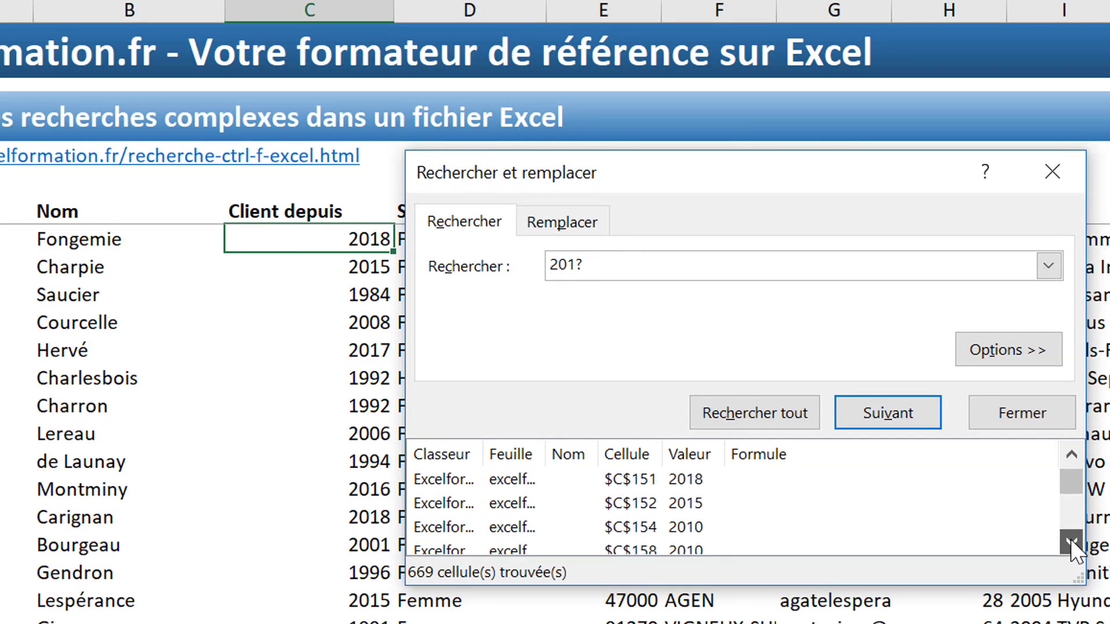
left_click(1071, 541)
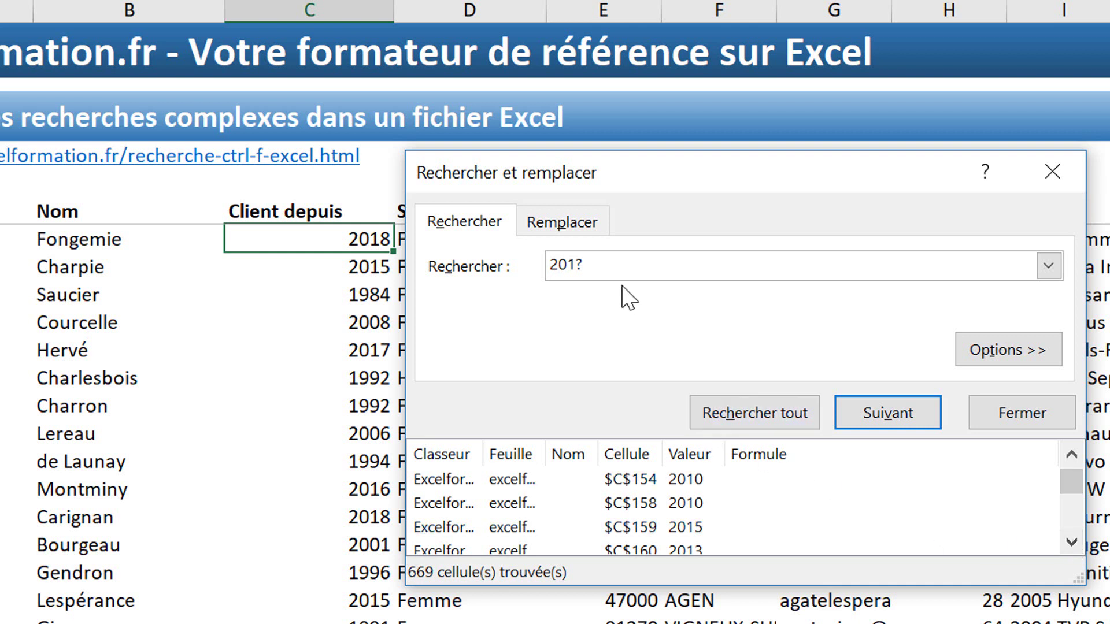
Step: Search for 19?? and scroll its 356 matches, such as 1980, 1976 and 1999
left_click(623, 255)
key("BackSpace")
key("BackSpace")
key("BackSpace")
key("BackSpace")
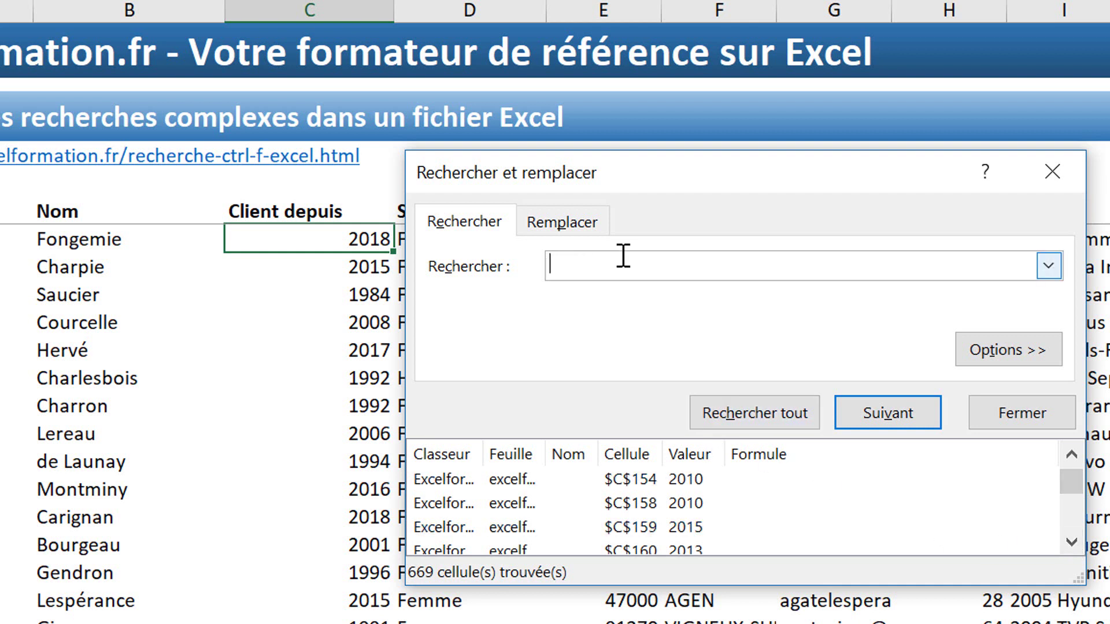
type("19")
type("??")
left_click(764, 412)
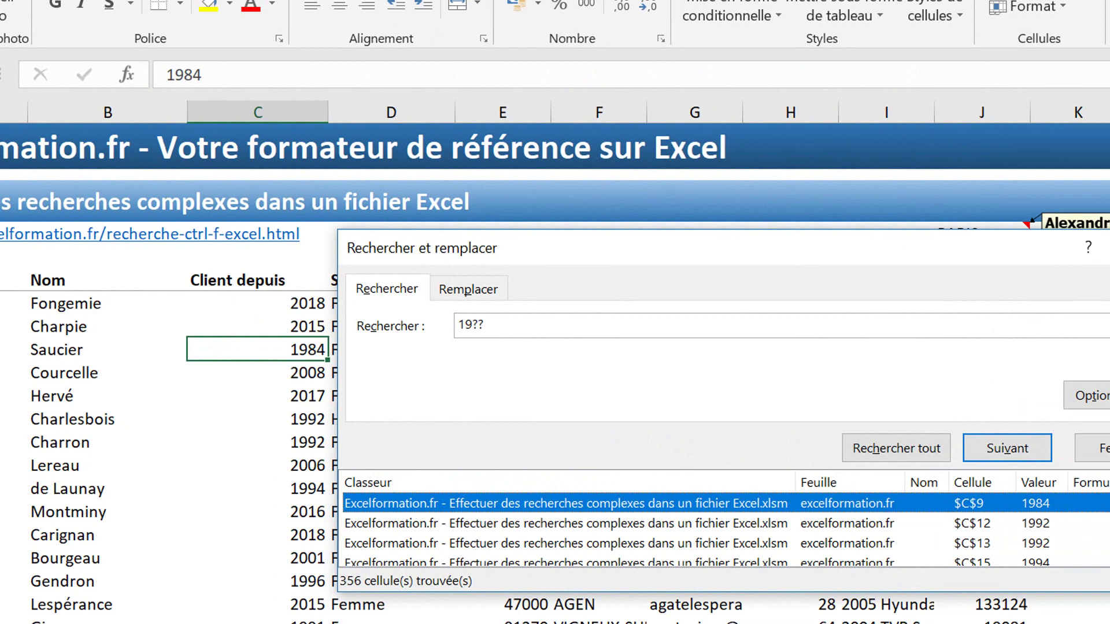
left_click(1075, 561)
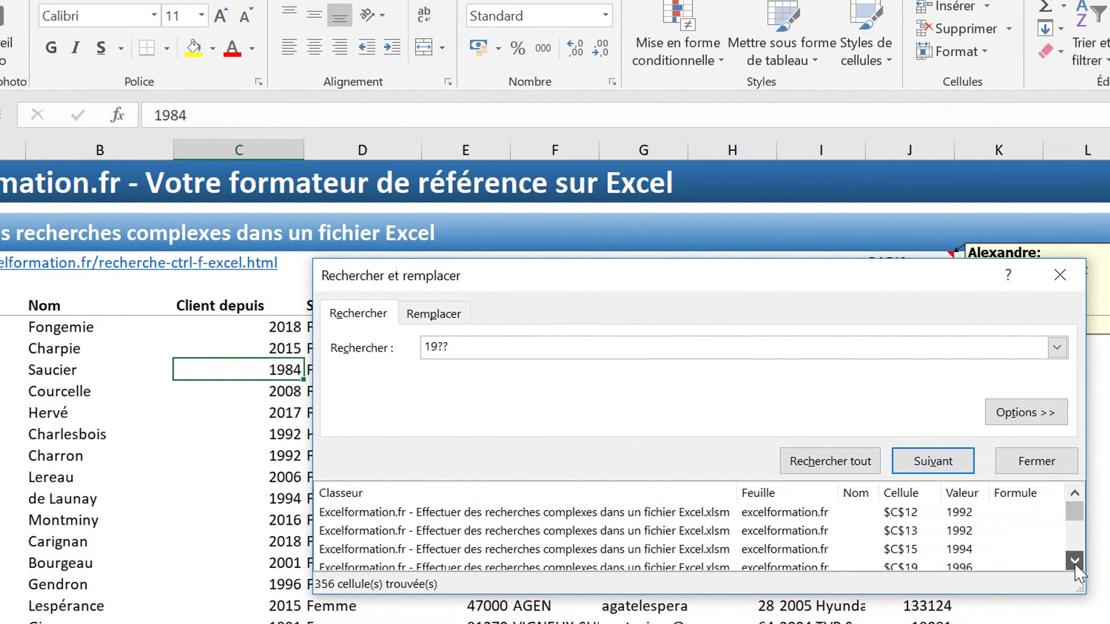
left_click_drag(1075, 567, 1075, 566)
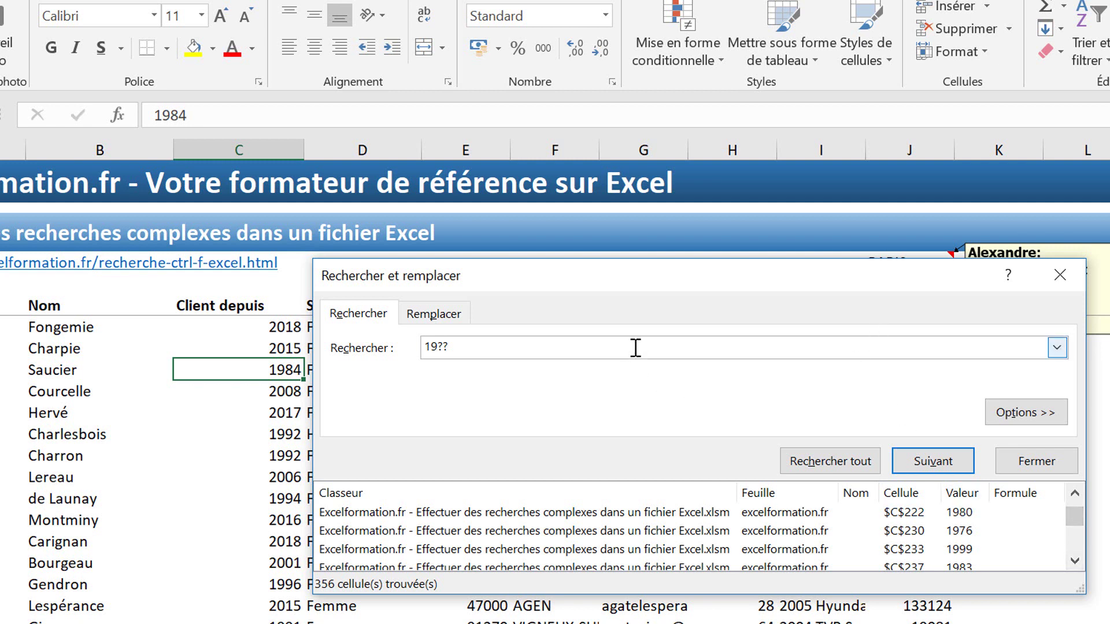
Step: Change the term to 19* and list all 872 matching cells, starting with C9 (1984)
key("BackSpace")
key("BackSpace")
type("*")
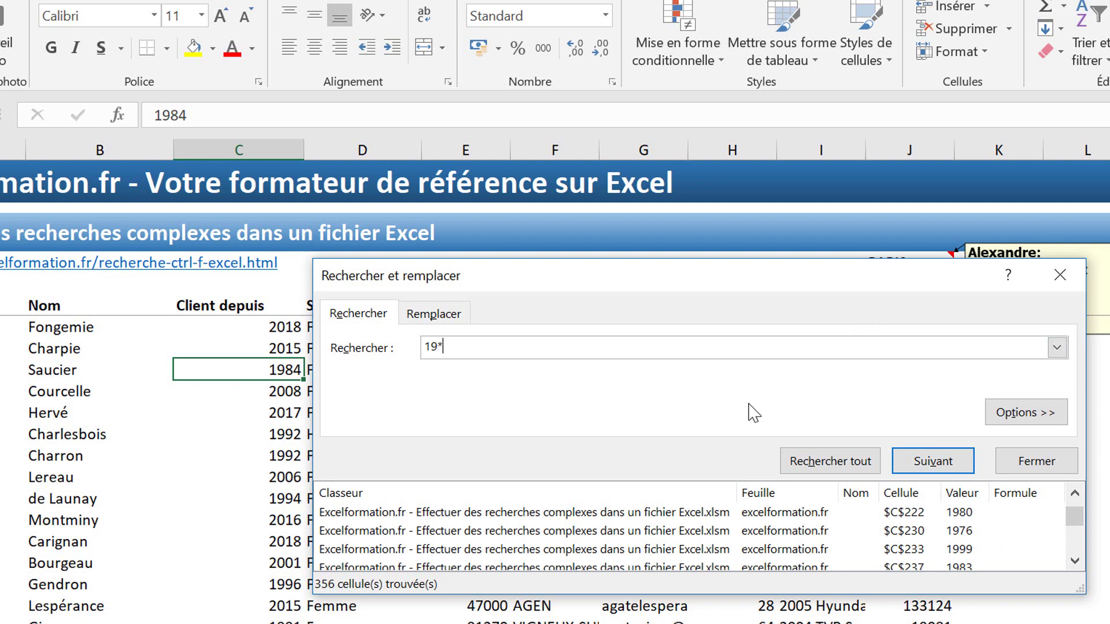
left_click(840, 466)
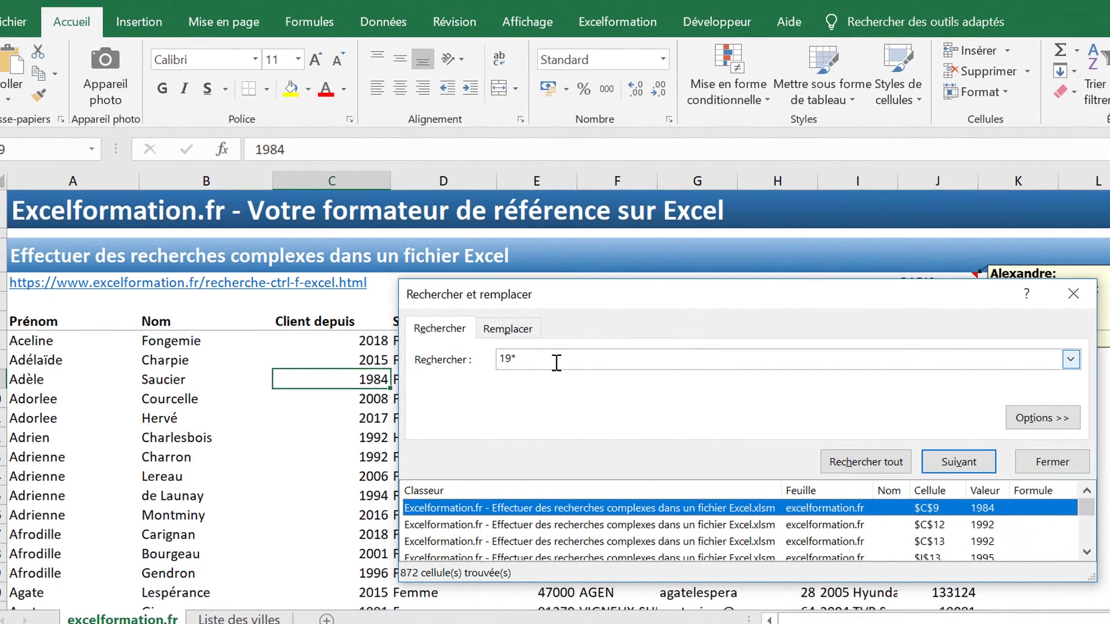
Step: Search for a*a, scroll its 15 matches such as Ancelina and Armina, and move the dialog lower
key("BackSpace")
key("BackSpace")
key("BackSpace")
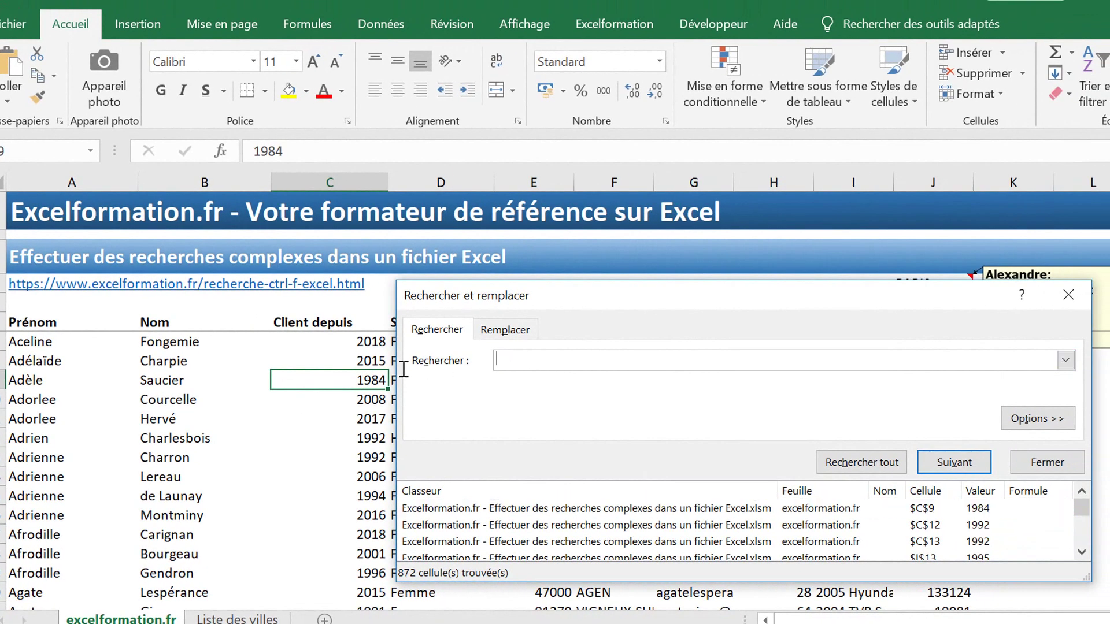
type("a")
type("*a")
left_click(872, 469)
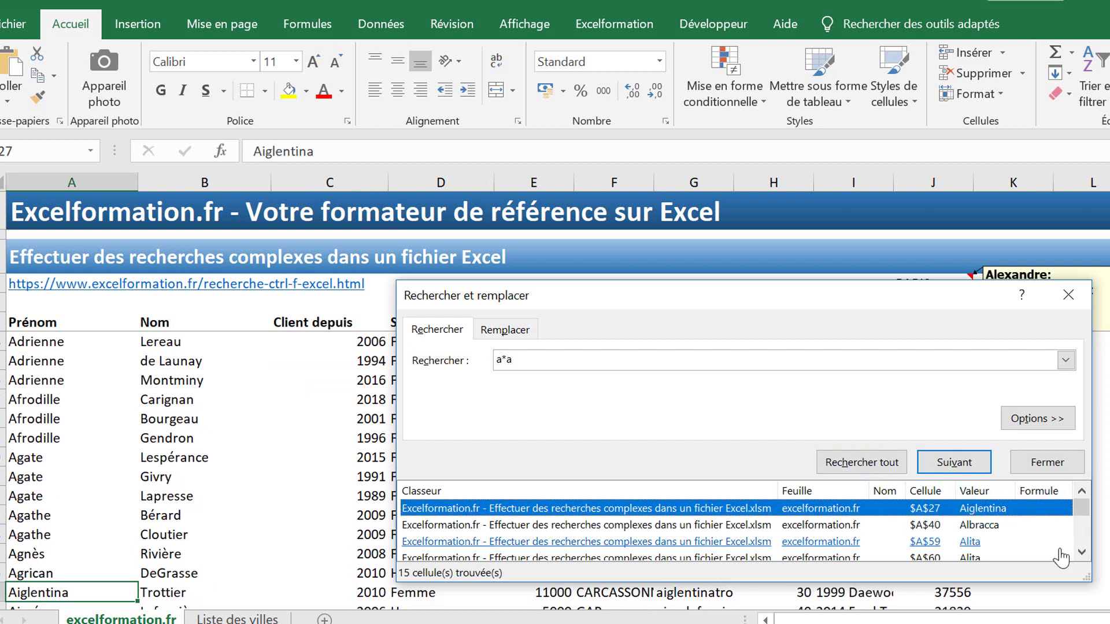
scroll(1087, 554, "down", 1)
left_click(1090, 555)
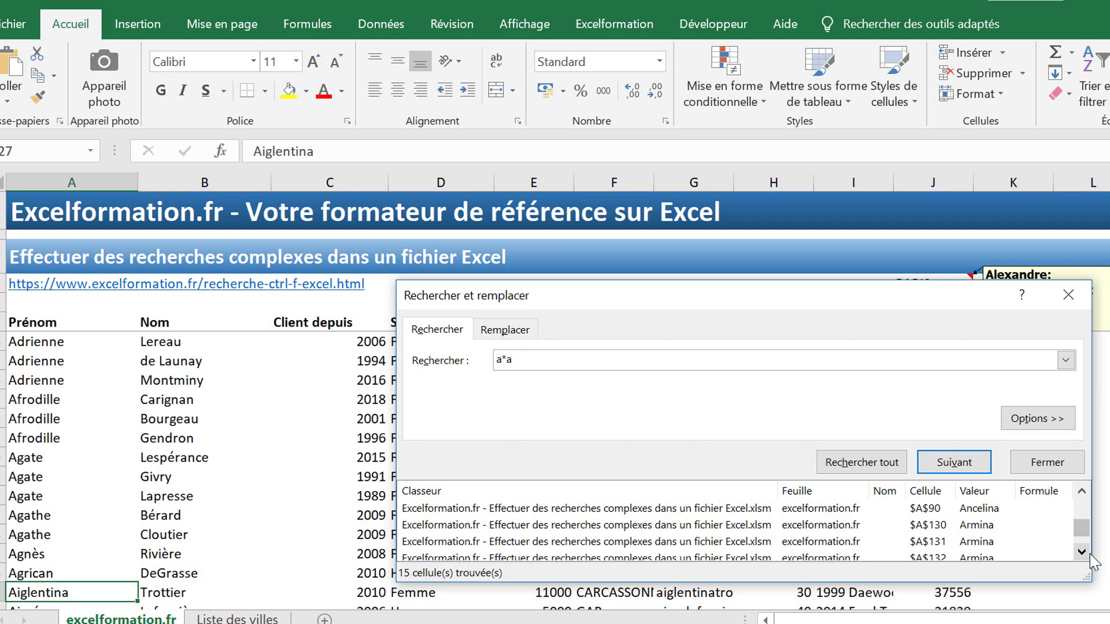
left_click_drag(951, 294, 937, 343)
Step: Write 'Comment retrouver ces caractères ?' in J4, then return to the search field
left_click(937, 283)
type("Co")
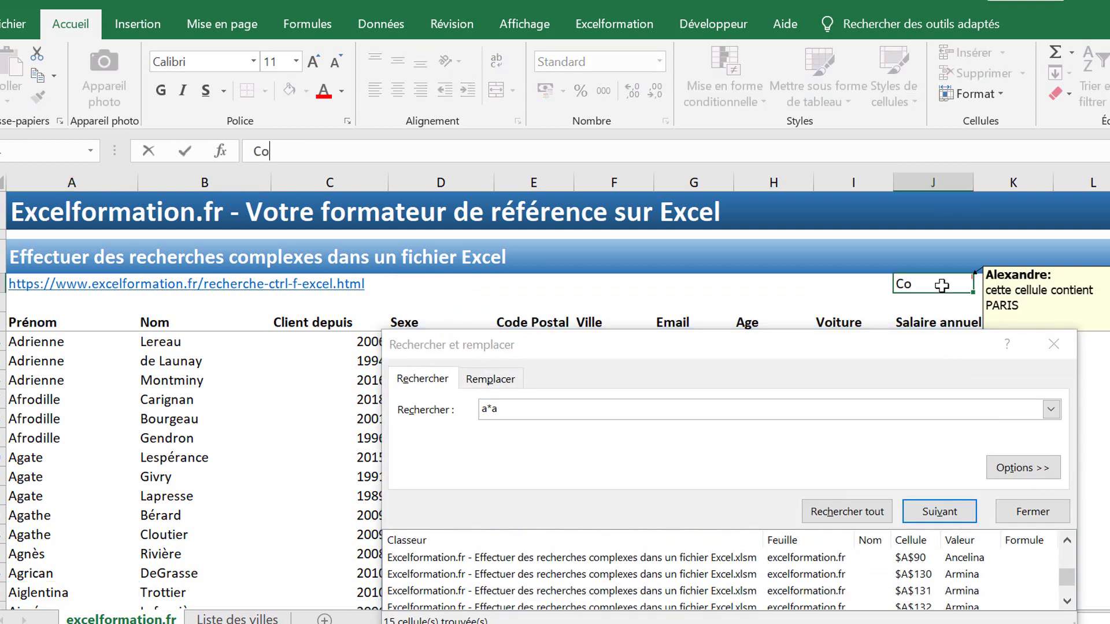
type("mment retrouver ces caractères")
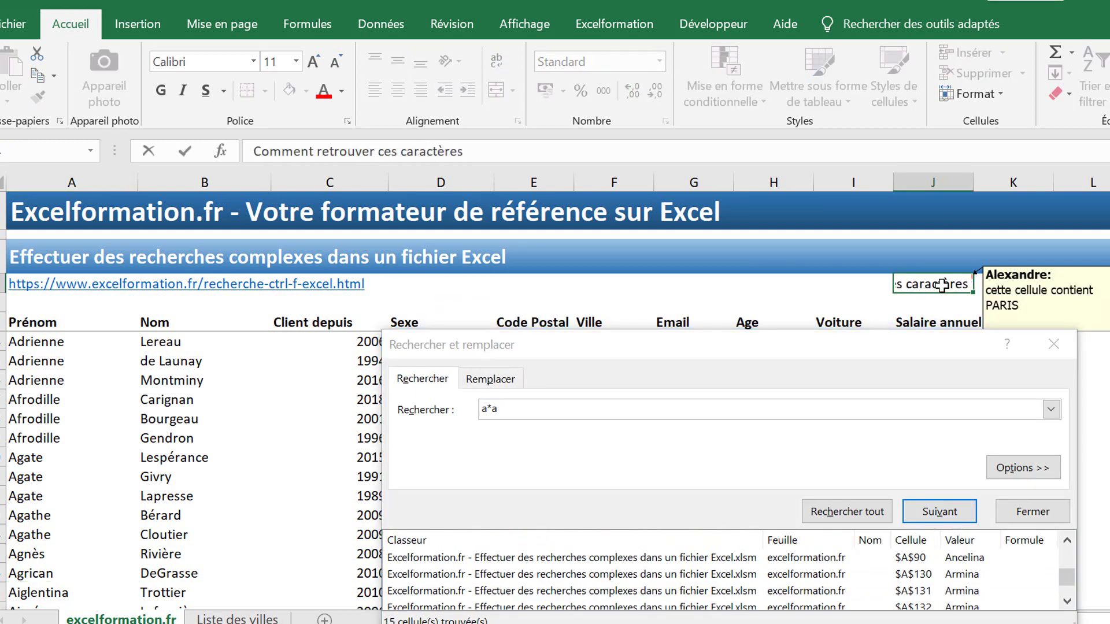
type(" ?")
key("Return")
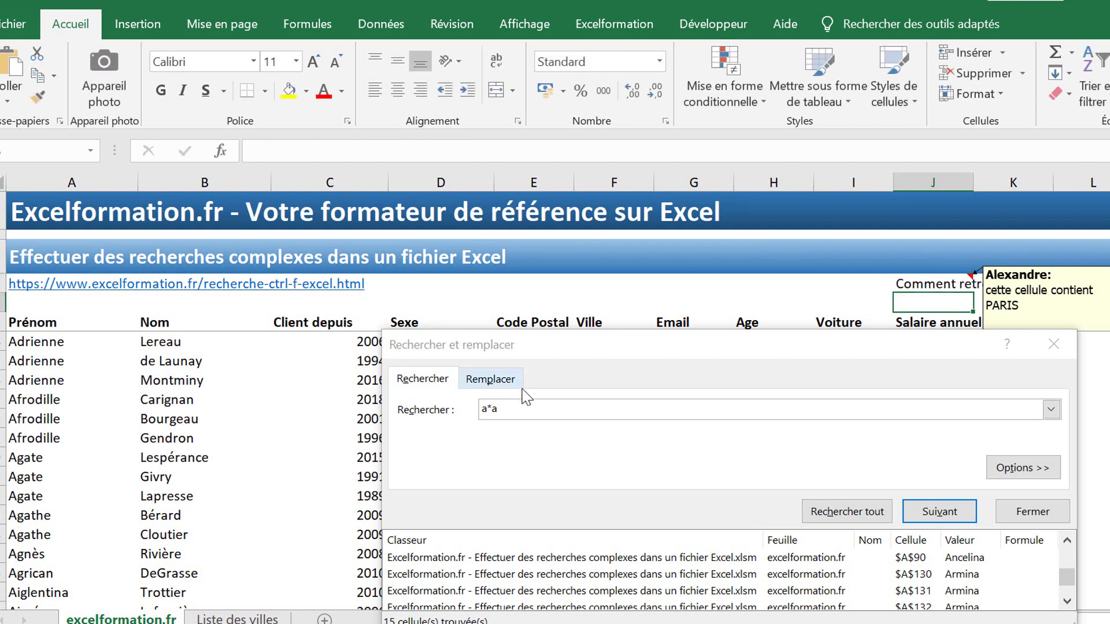
left_click(525, 409)
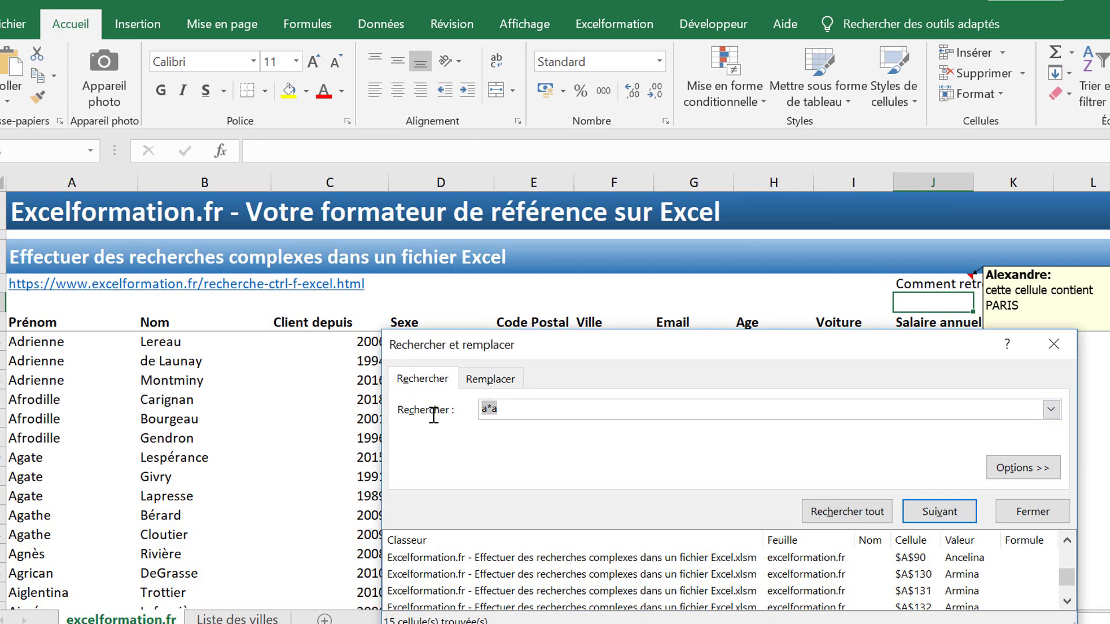
Step: Search for a lone ? wildcard, which finds no cells, and dismiss the not-found message
type("?")
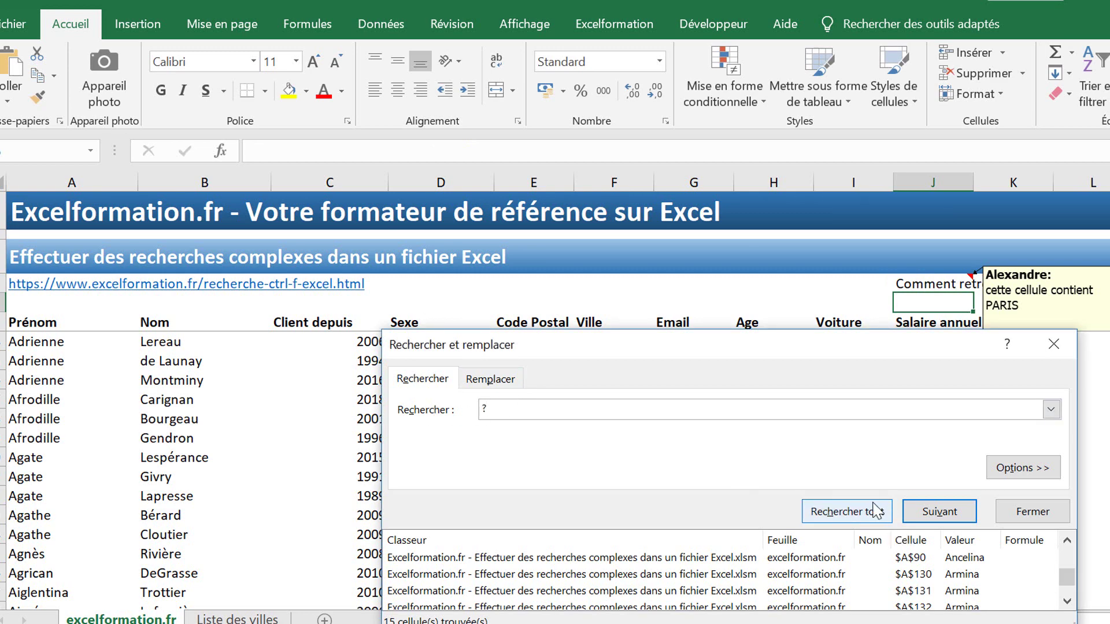
left_click(876, 511)
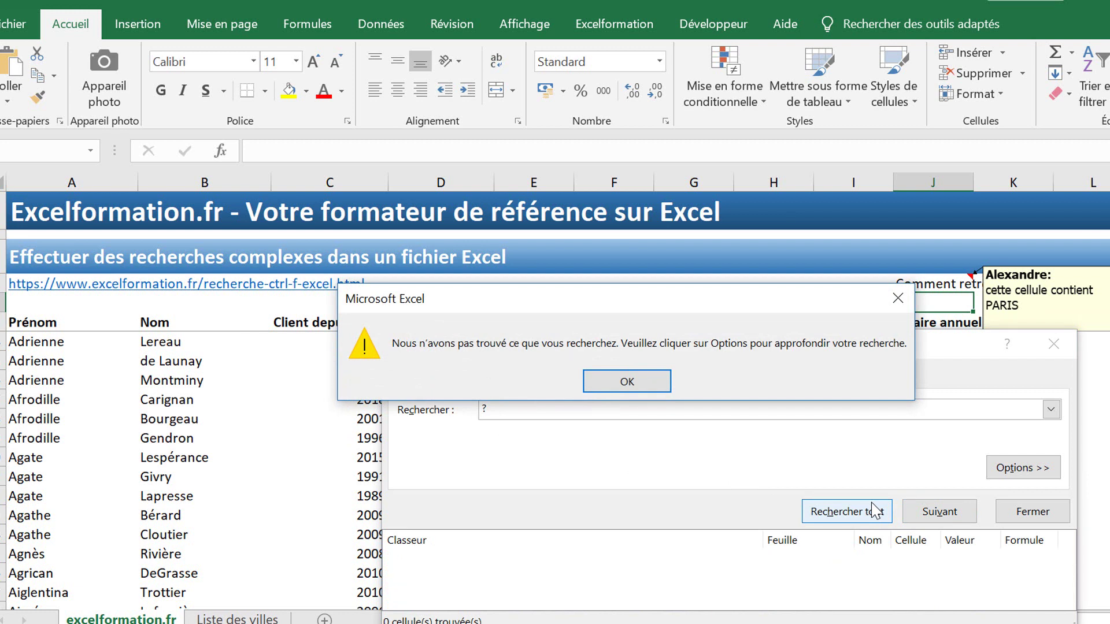
left_click(592, 383)
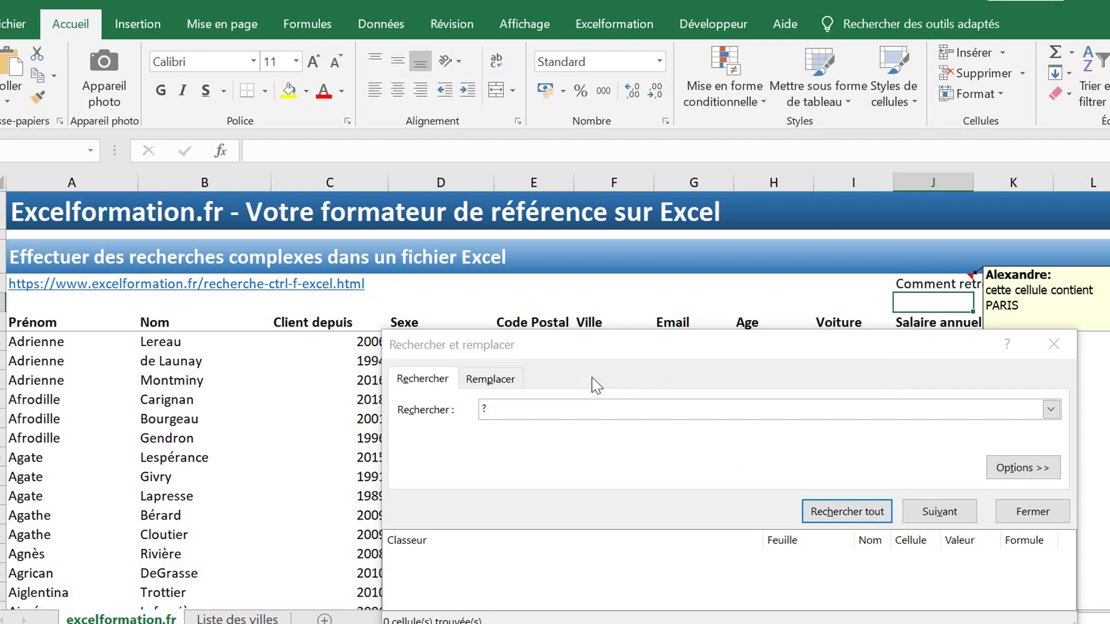
left_click(487, 409)
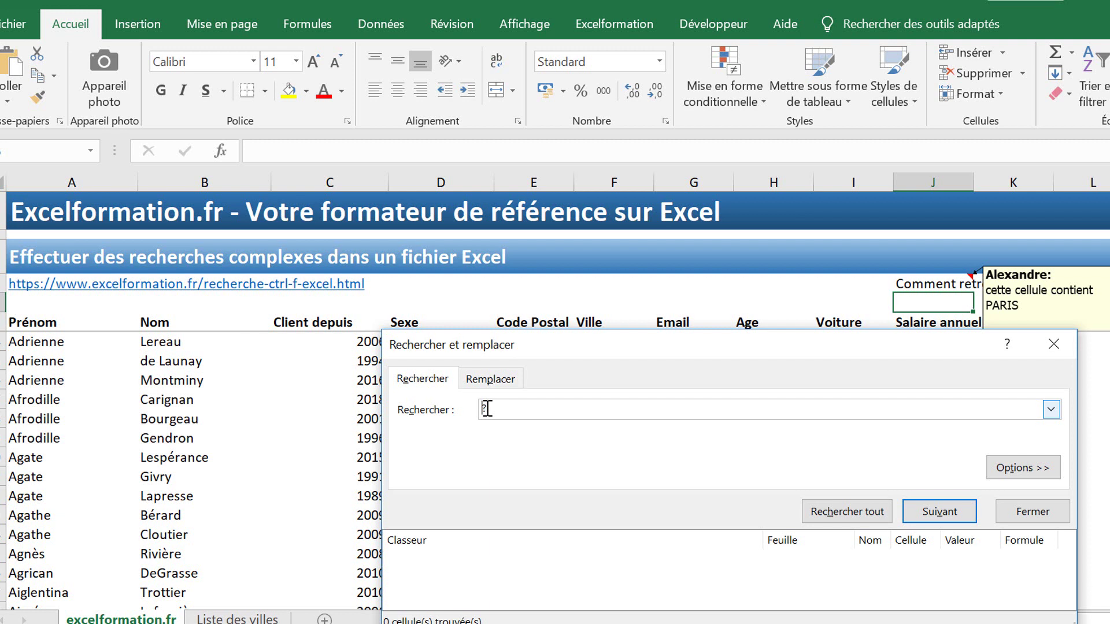
Step: Search for the escaped term ~? as a whole cell, which finds nothing
type("~")
left_click(856, 517)
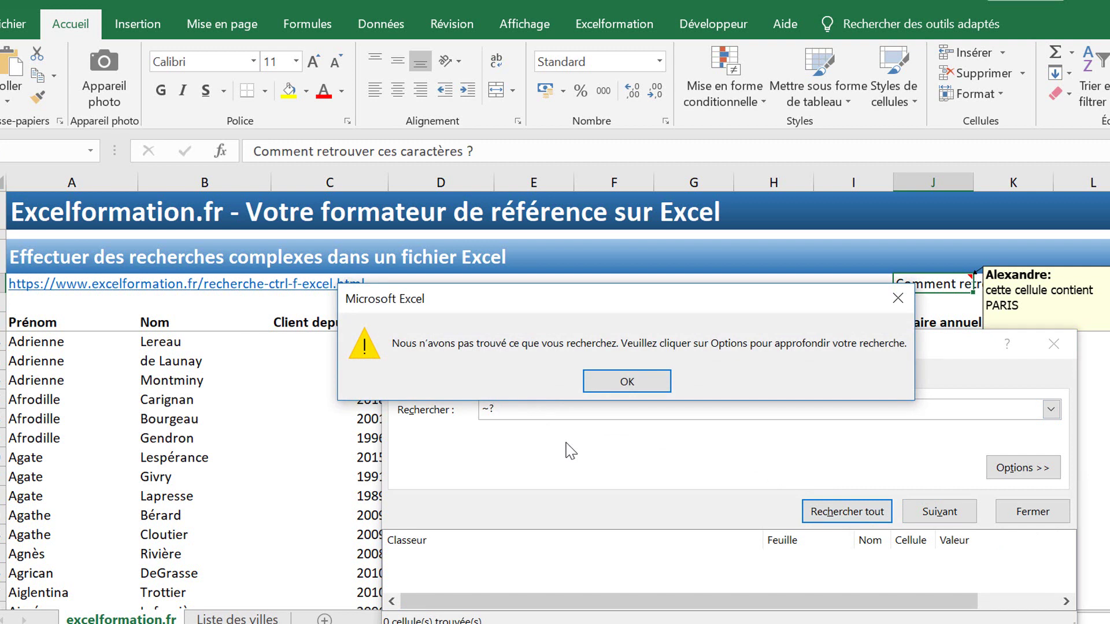
left_click(636, 385)
Step: Turn off whole-cell matching and search ~? again, finding the question in J4
left_click(1020, 469)
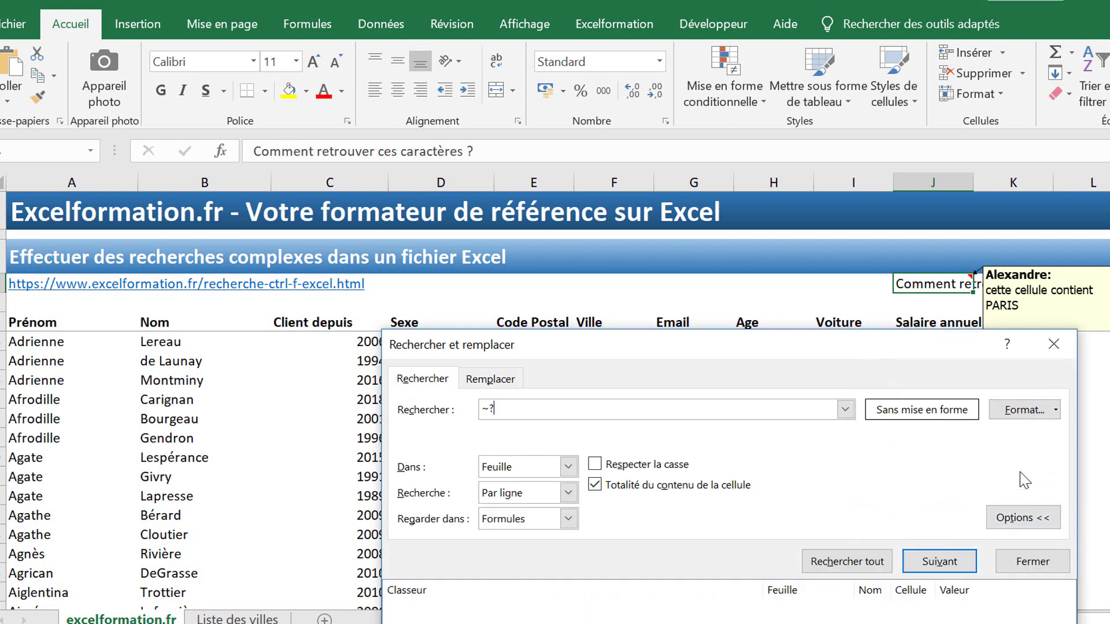
left_click(607, 489)
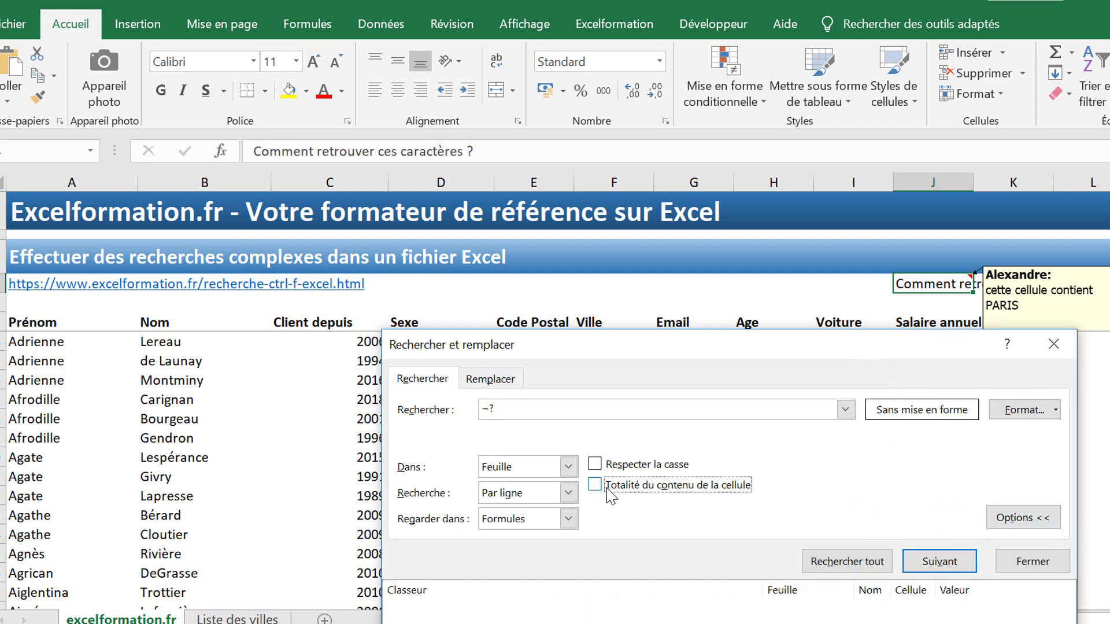
left_click(850, 562)
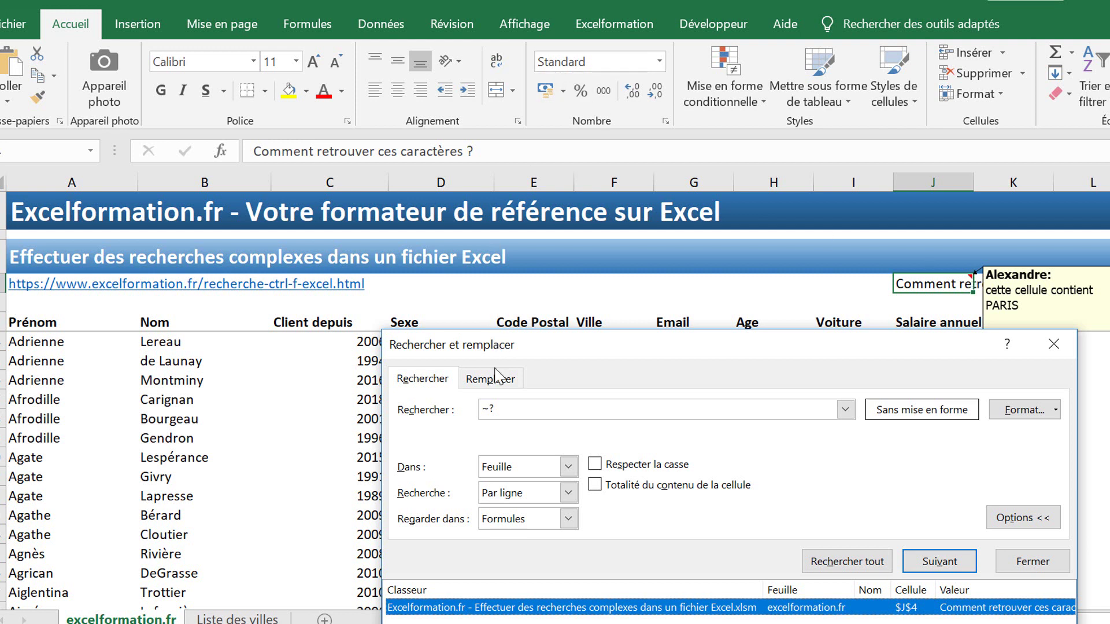
left_click(512, 404)
Step: Clear the search text and set the search format to the Gras (bold) font style
key("BackSpace")
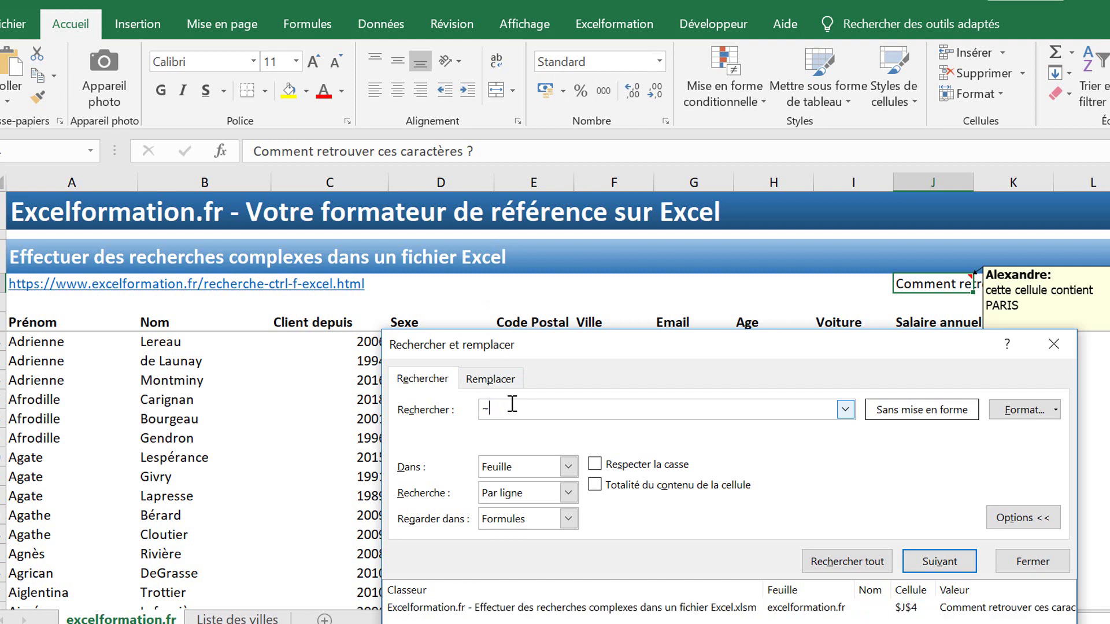
key("BackSpace")
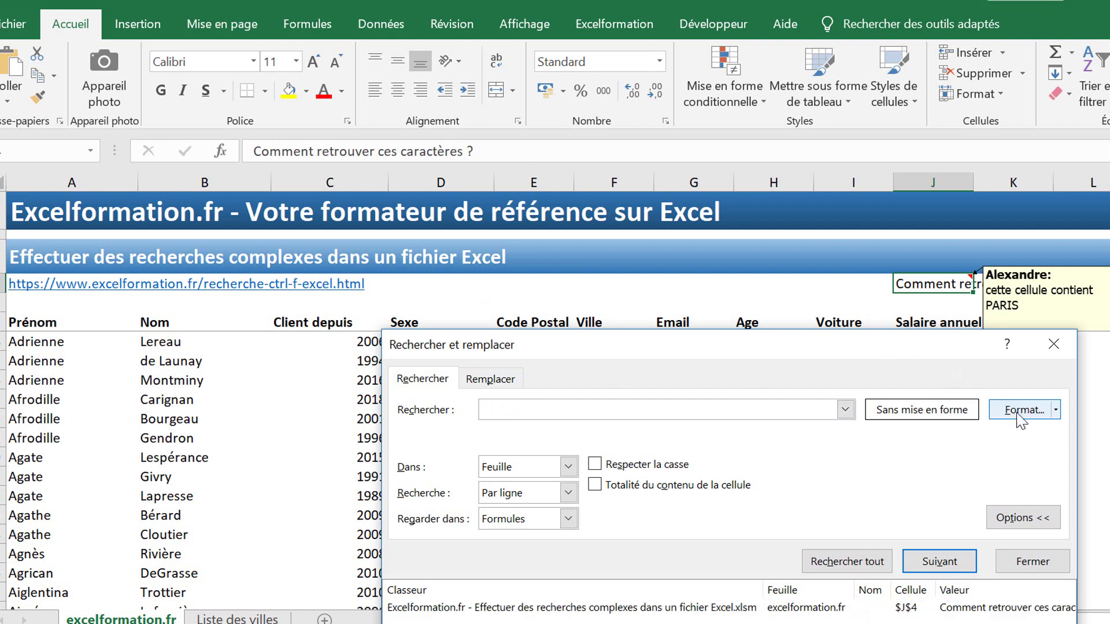
left_click(1017, 410)
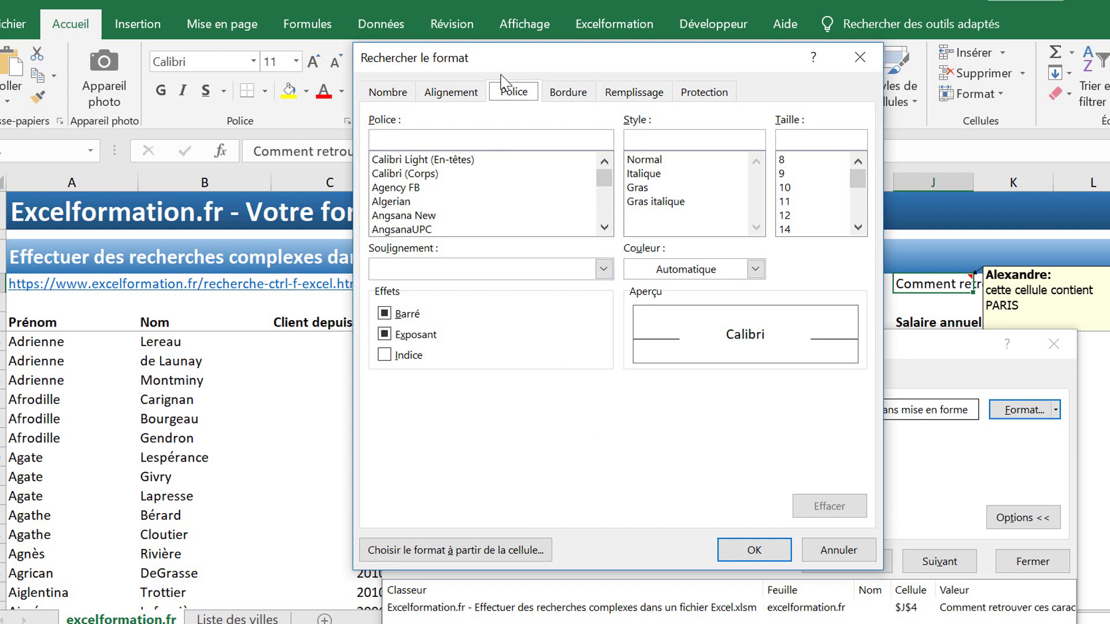
left_click(638, 187)
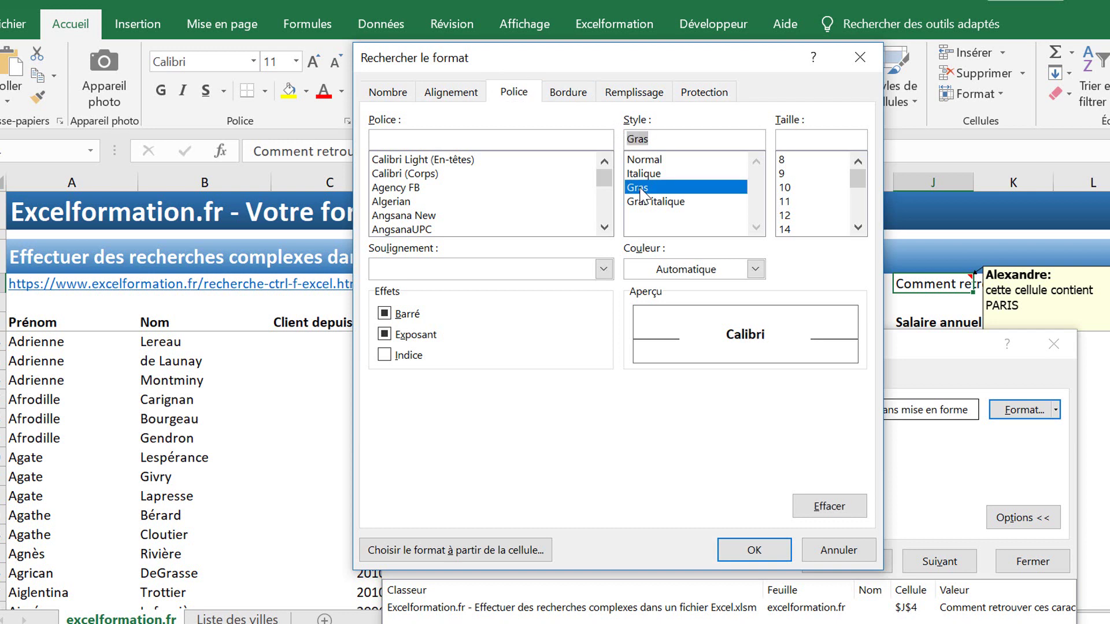
left_click(765, 549)
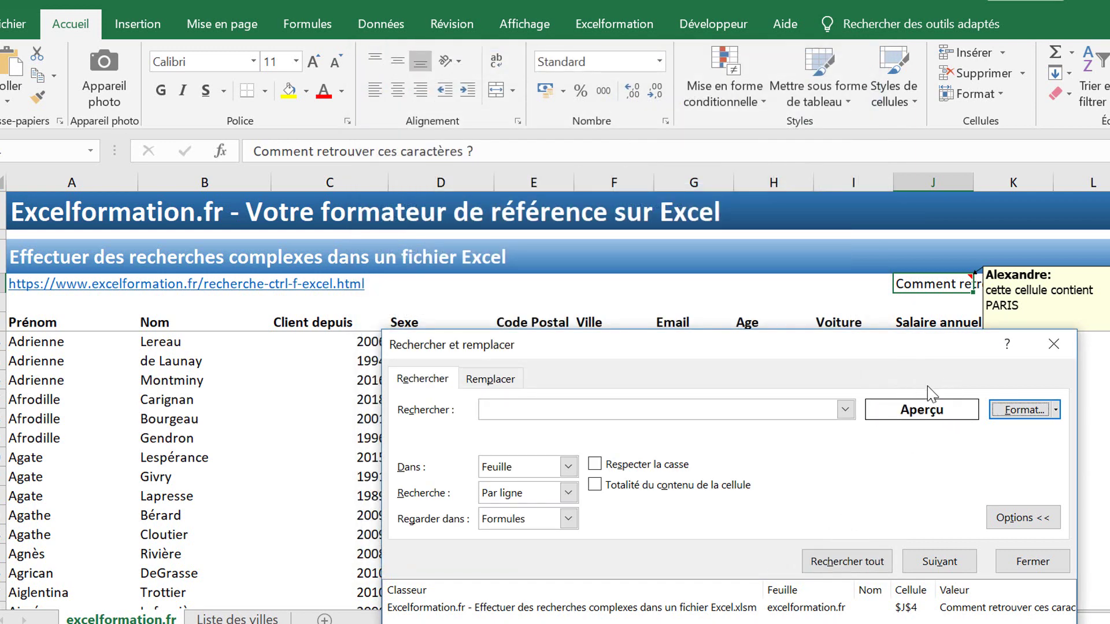
Step: Find all bold cells (16386 results), moving the dialog up and enlarging the results list
left_click(855, 566)
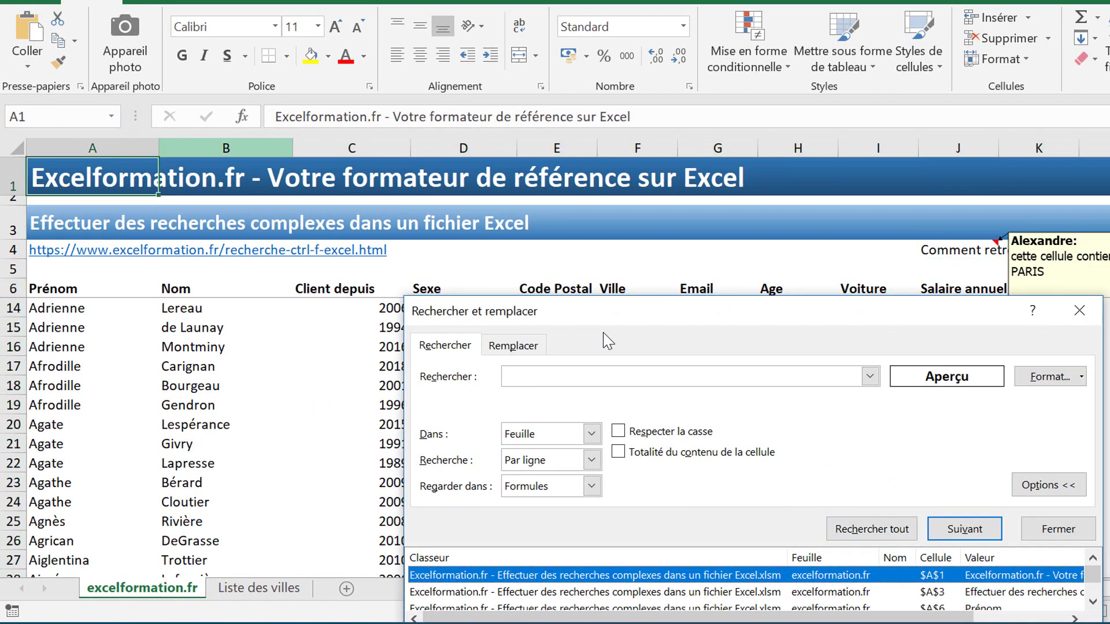
left_click_drag(671, 315, 661, 141)
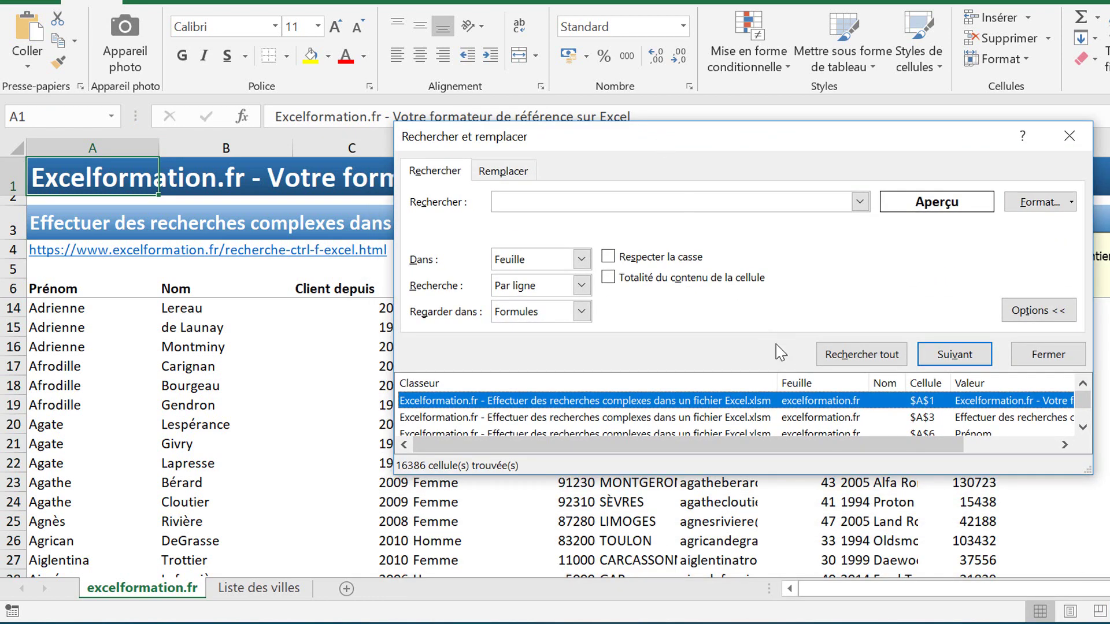
left_click_drag(774, 474, 775, 616)
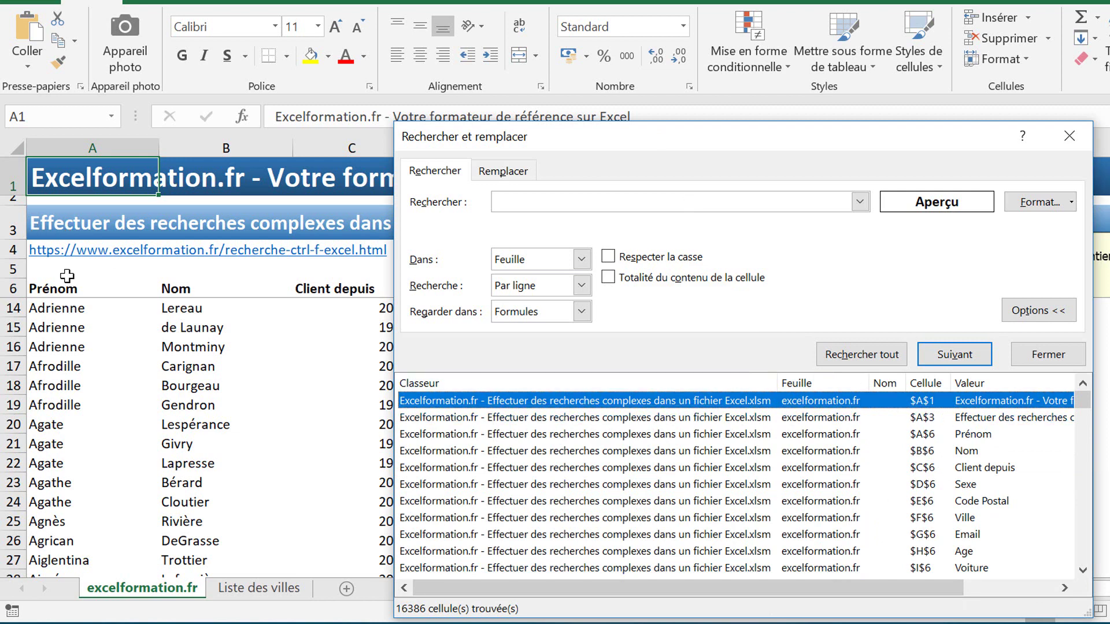
left_click(260, 270)
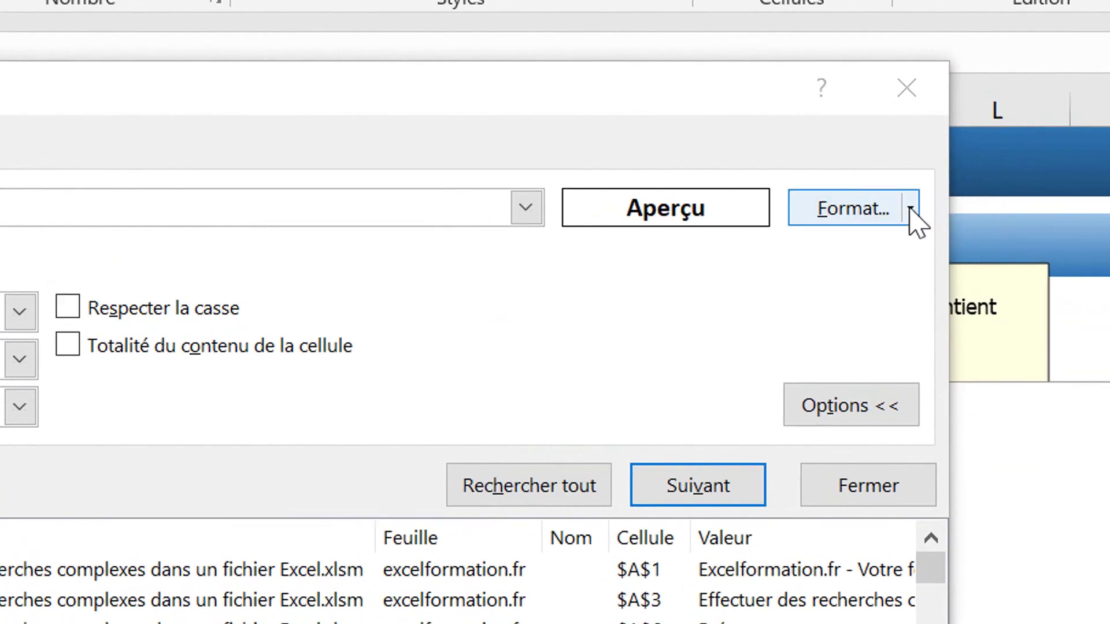
Step: Take the search format from the Nom header cell and find all cells matching it
left_click(910, 209)
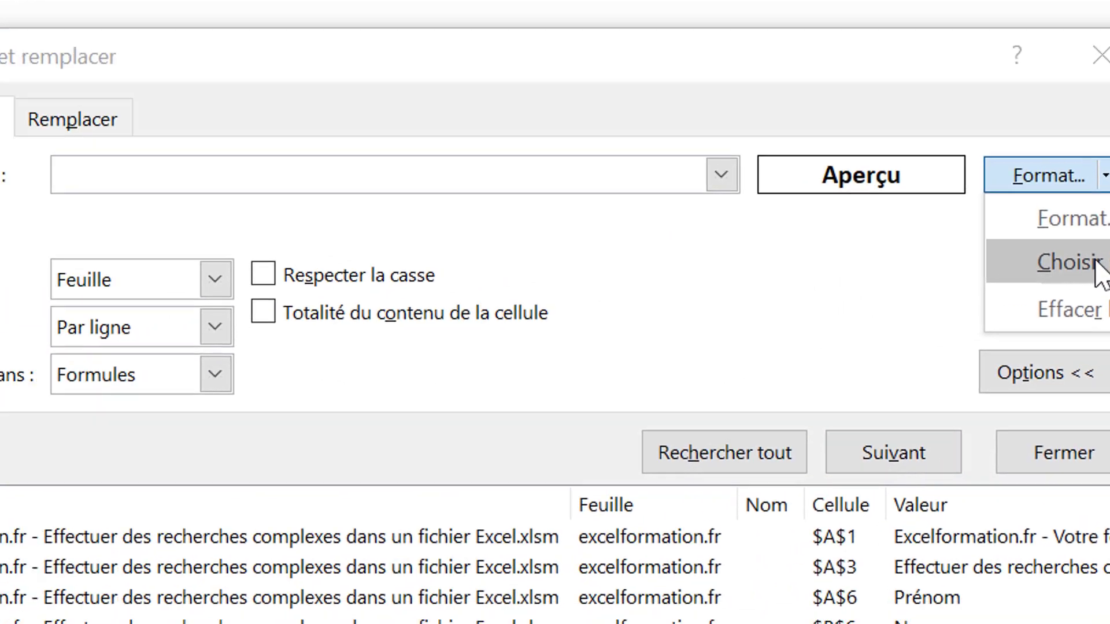
left_click(904, 304)
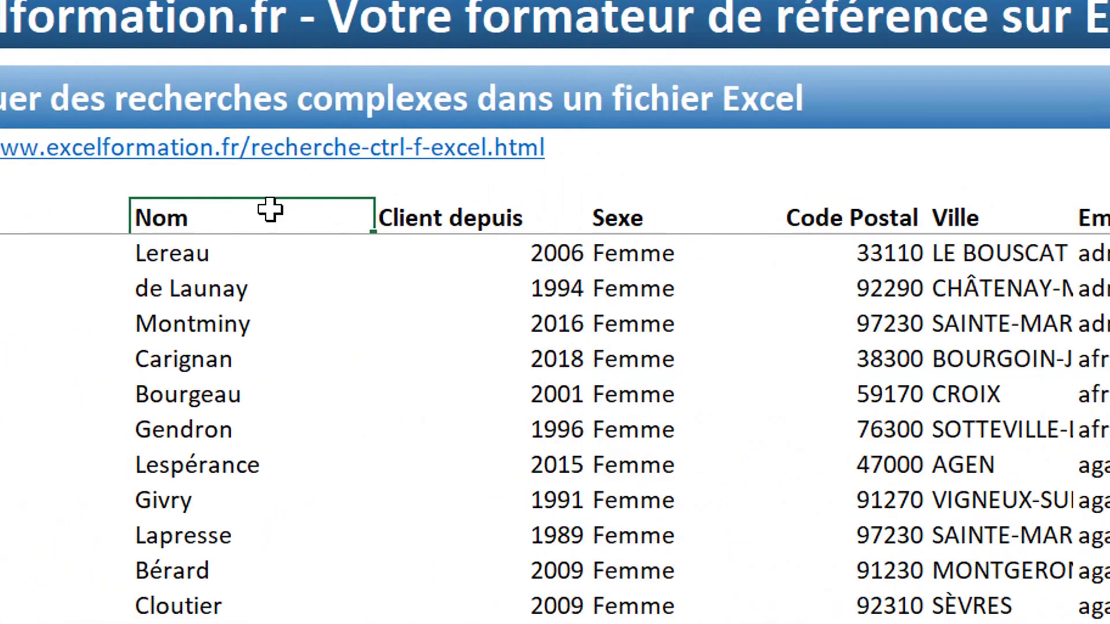
left_click(270, 210)
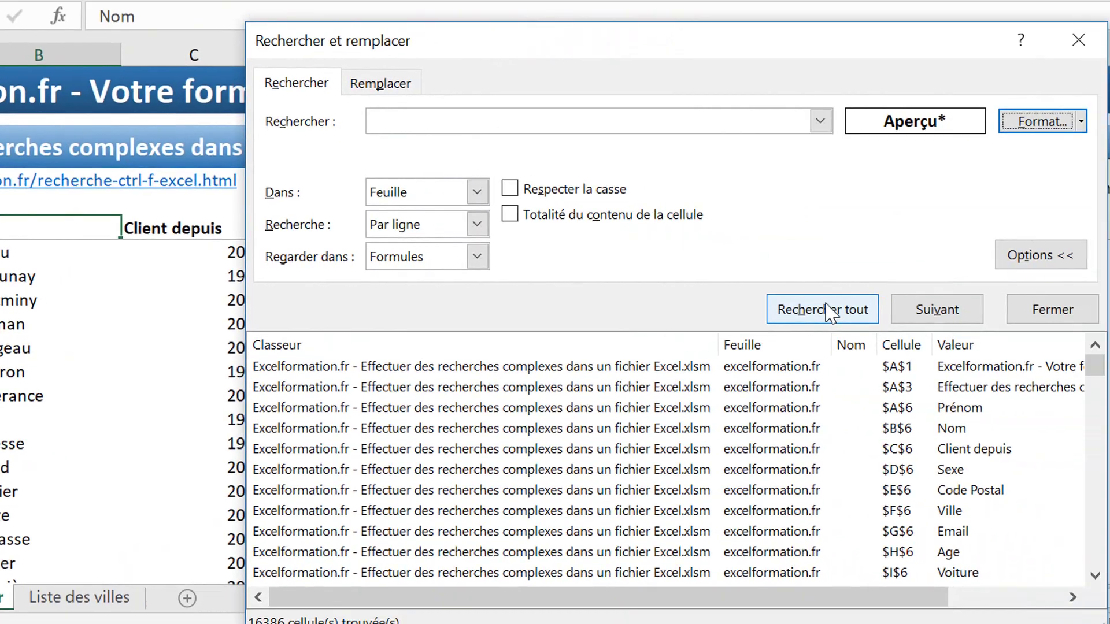
left_click(830, 312)
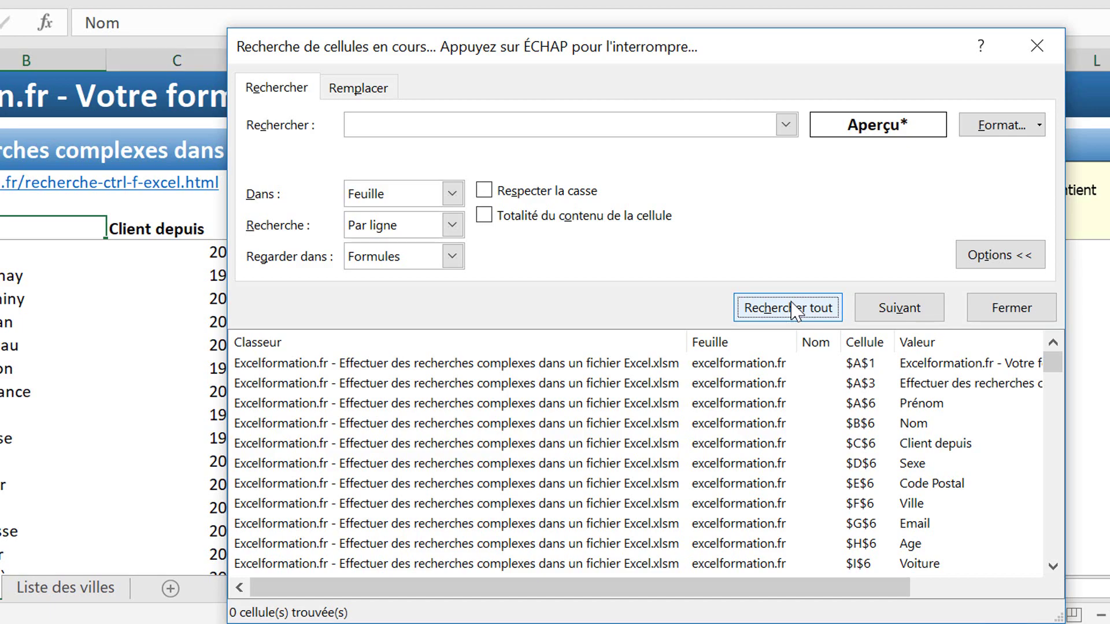